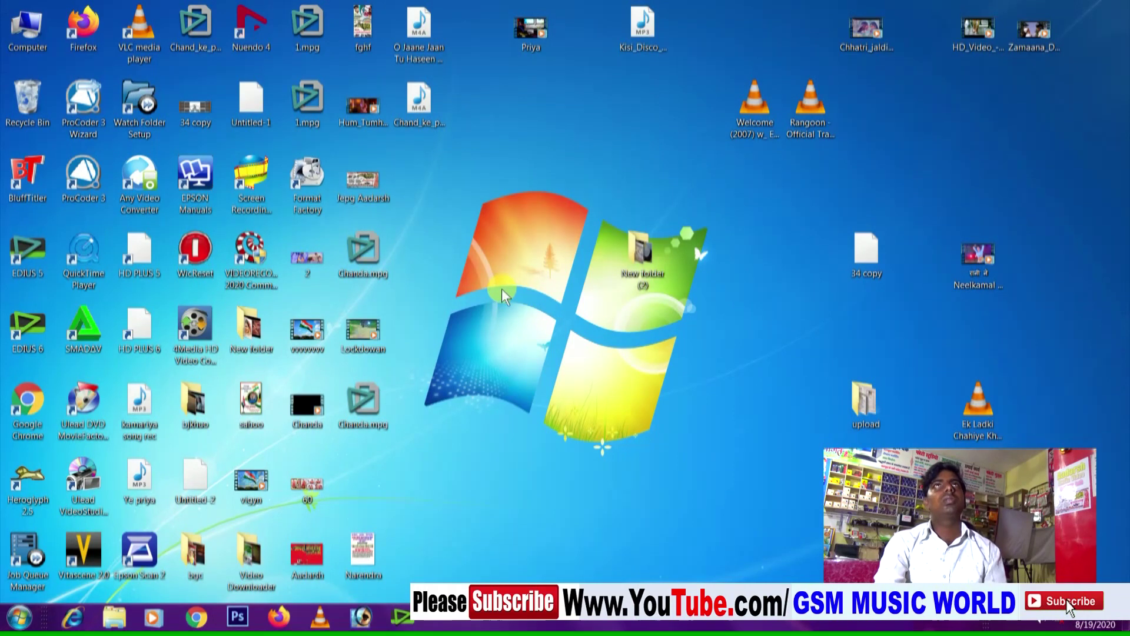
- Refresh the desktop and select the Set 10up action file in Removable Disk (L:)\filter\action
{"action": "right_click", "coordinate": [502, 291]}
{"action": "left_click", "coordinate": [526, 331]}
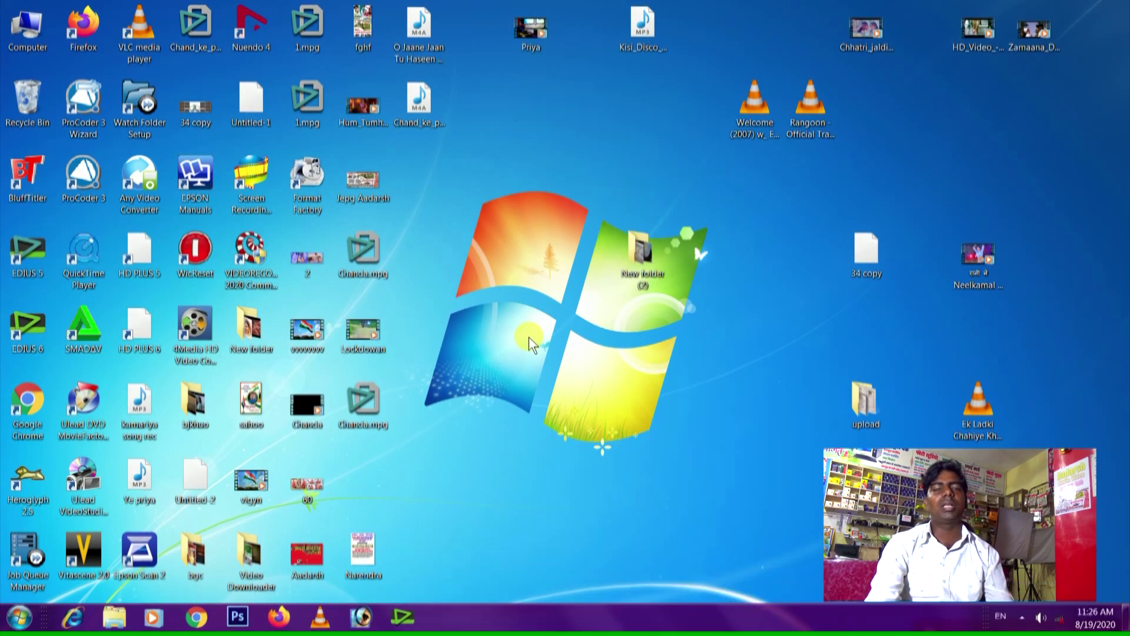
{"action": "double_click", "coordinate": [19, 16]}
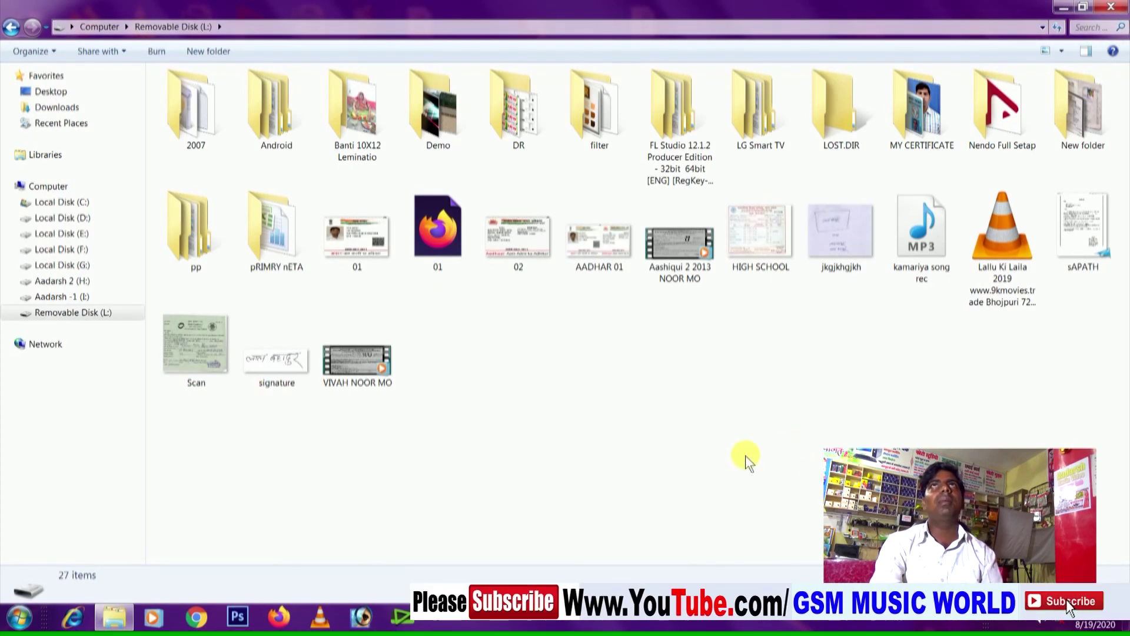
{"action": "left_click", "coordinate": [584, 118]}
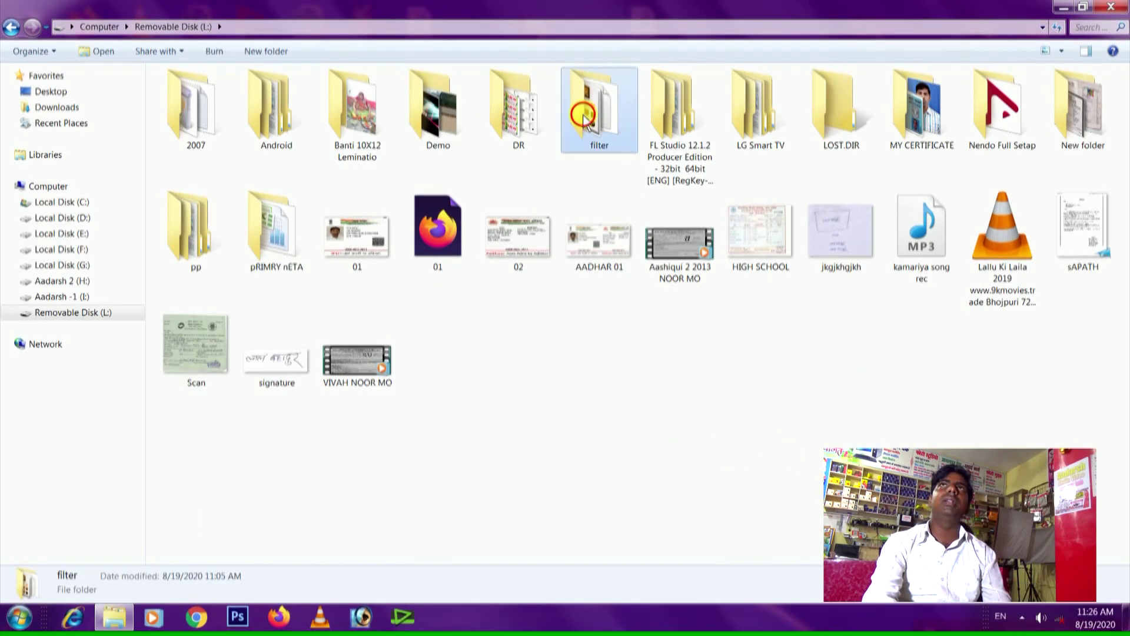
{"action": "double_click", "coordinate": [584, 118]}
{"action": "double_click", "coordinate": [209, 93]}
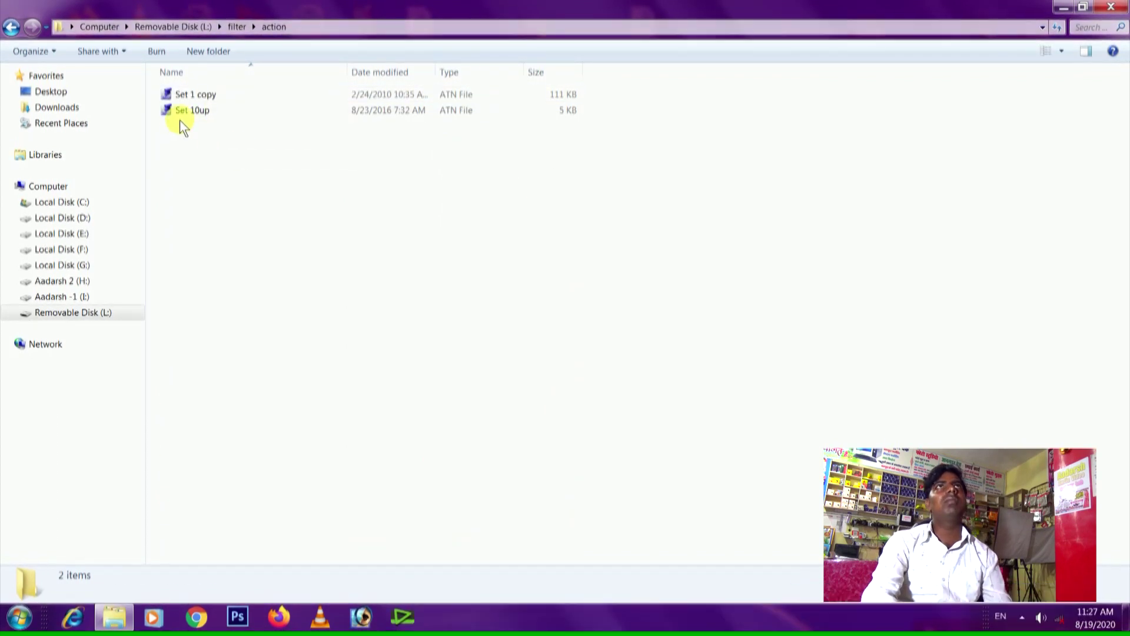
{"action": "left_click", "coordinate": [199, 114]}
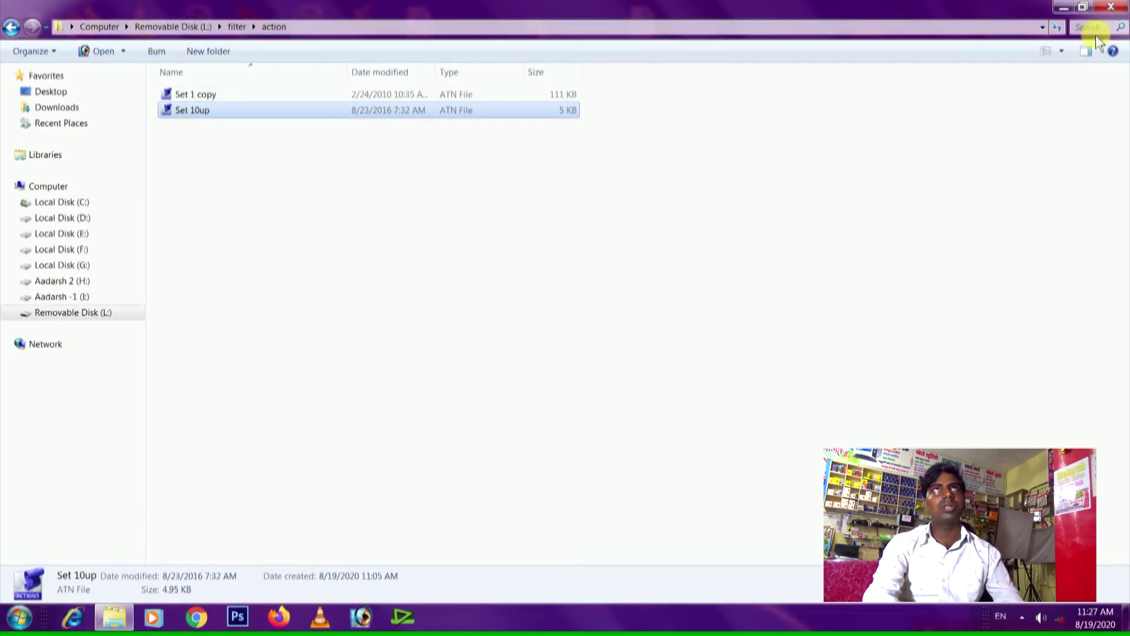
{"action": "left_click", "coordinate": [1063, 7]}
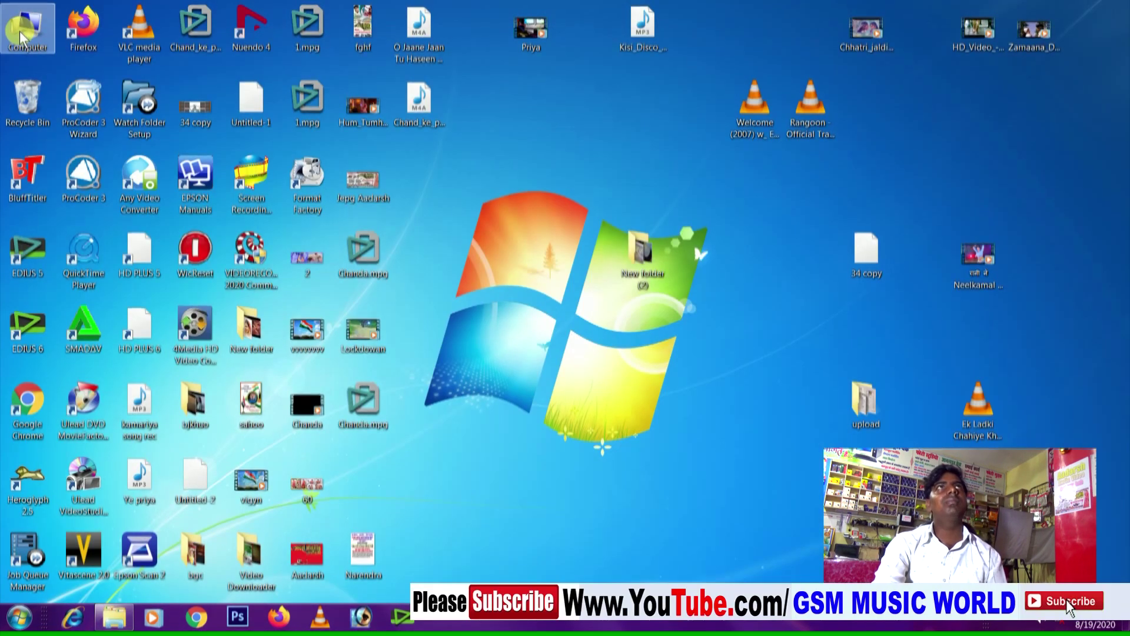
- Navigate to C:\Program Files (x86)\Adobe\Photoshop 7.0\Presets\Photoshop Actions
{"action": "double_click", "coordinate": [20, 35]}
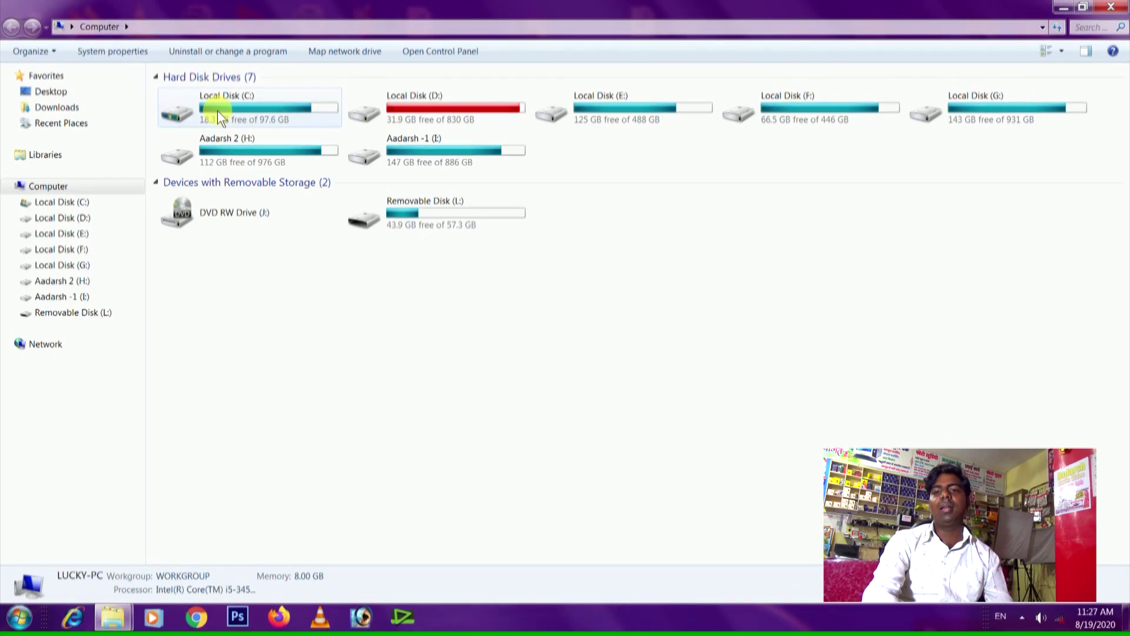
{"action": "double_click", "coordinate": [219, 116]}
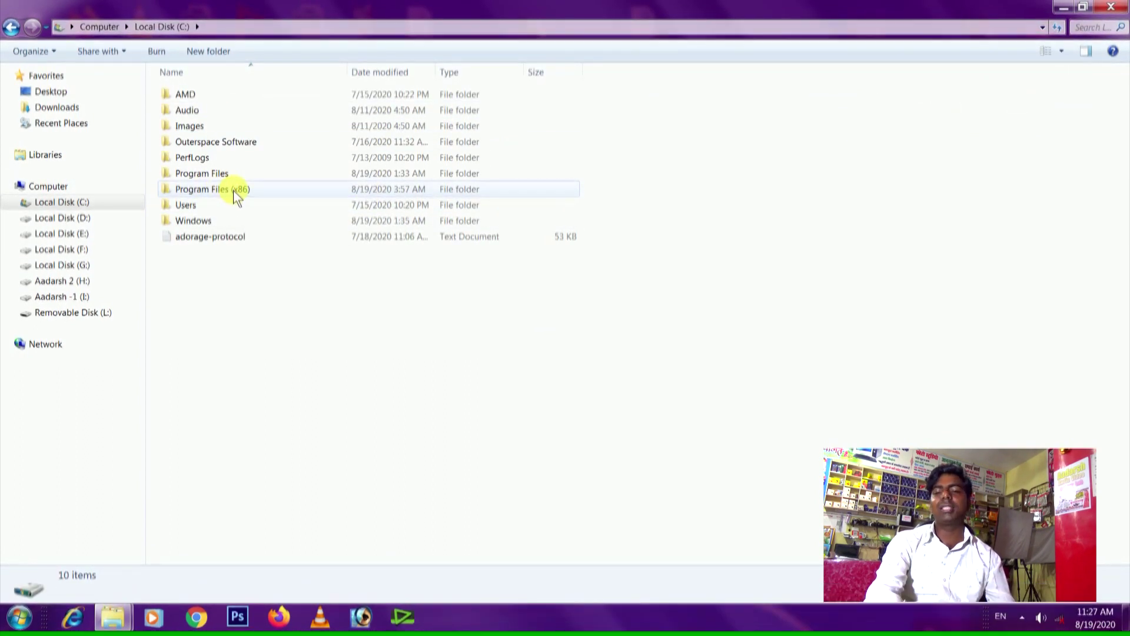
{"action": "double_click", "coordinate": [236, 189]}
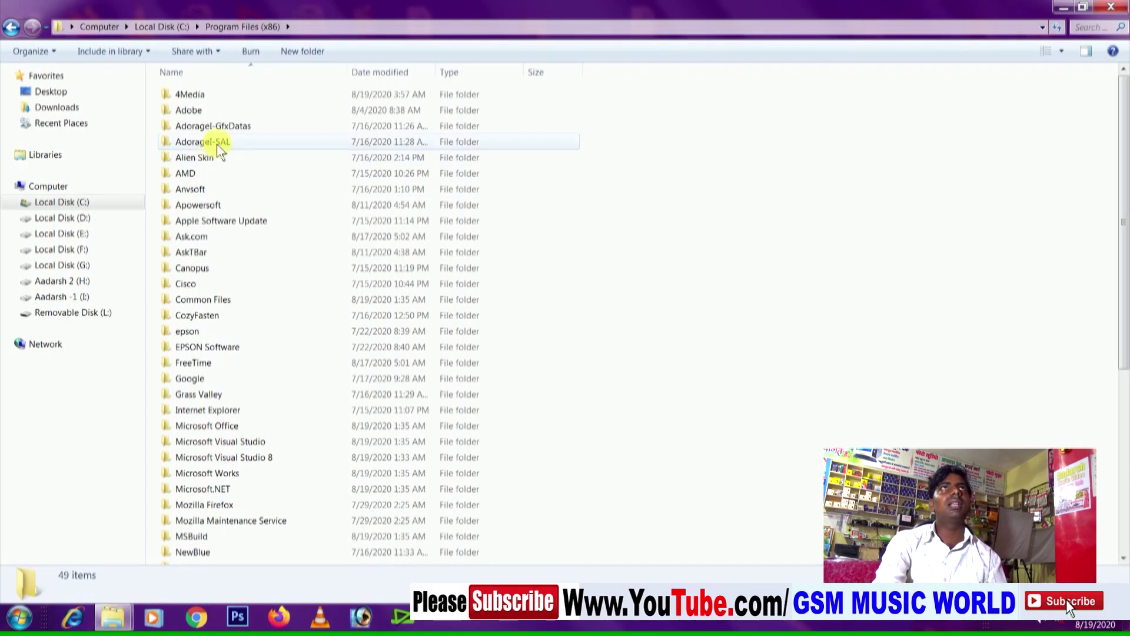
{"action": "double_click", "coordinate": [190, 110]}
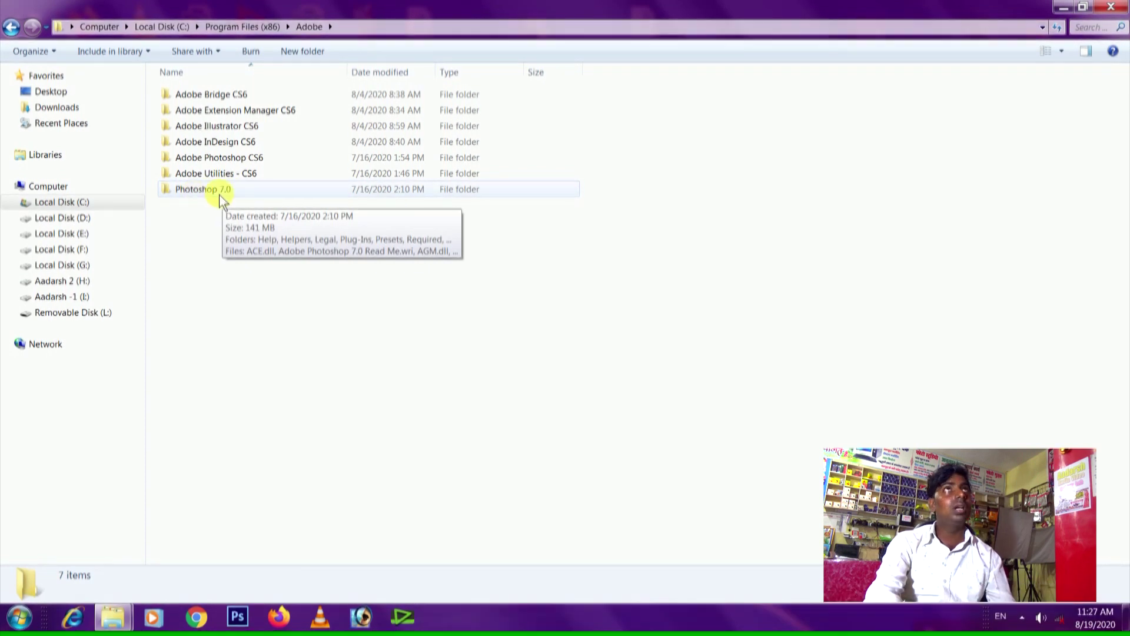
{"action": "double_click", "coordinate": [237, 193]}
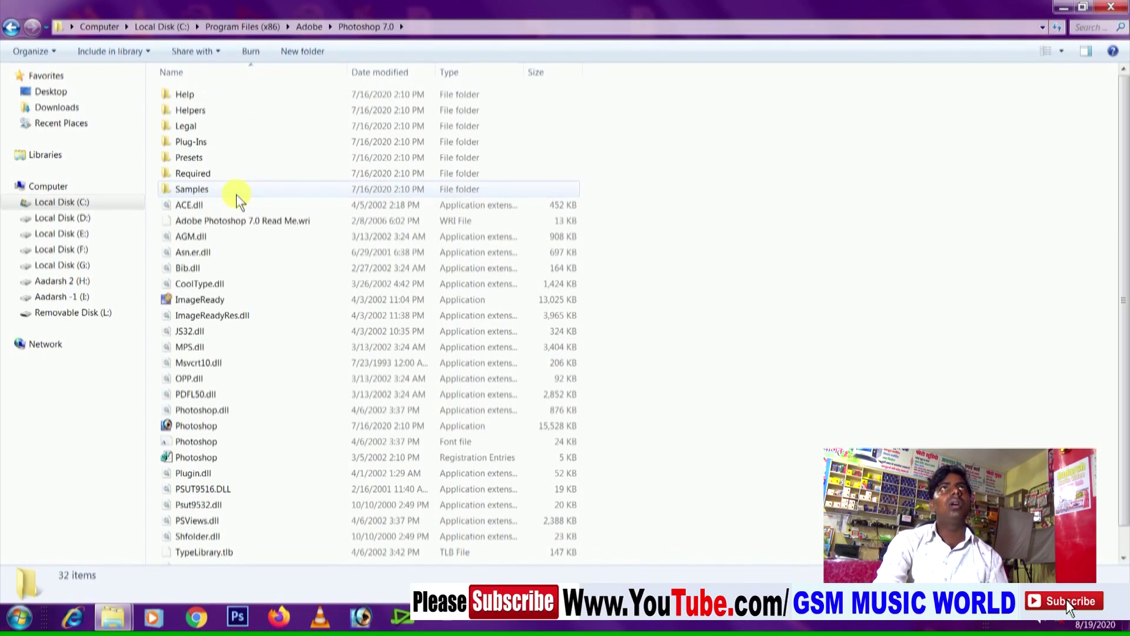
{"action": "double_click", "coordinate": [187, 157]}
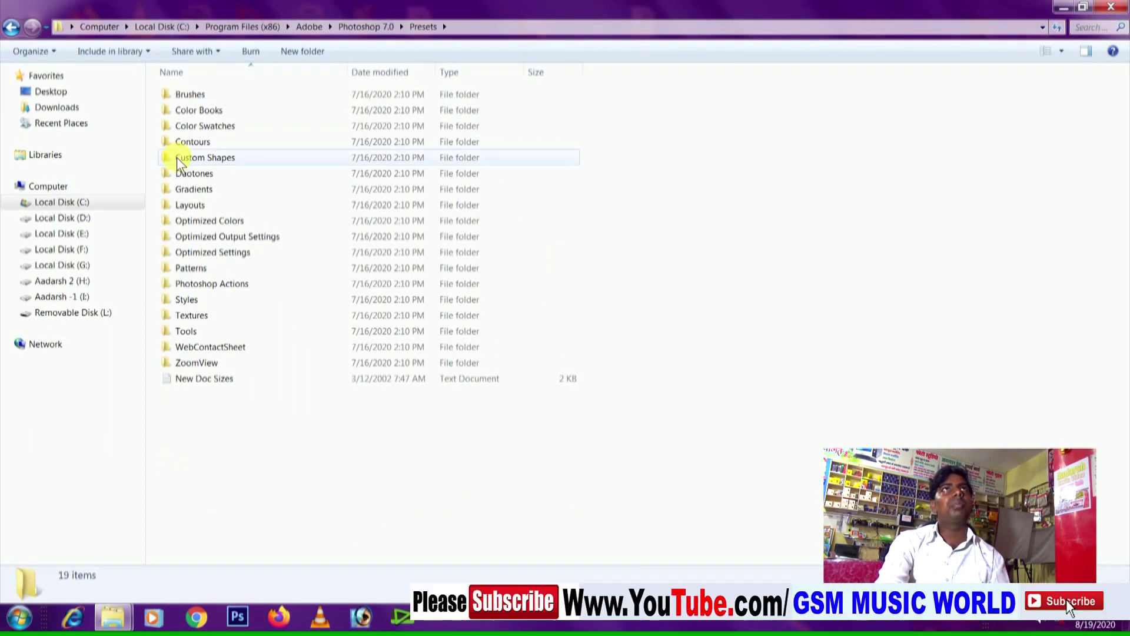
{"action": "double_click", "coordinate": [217, 285]}
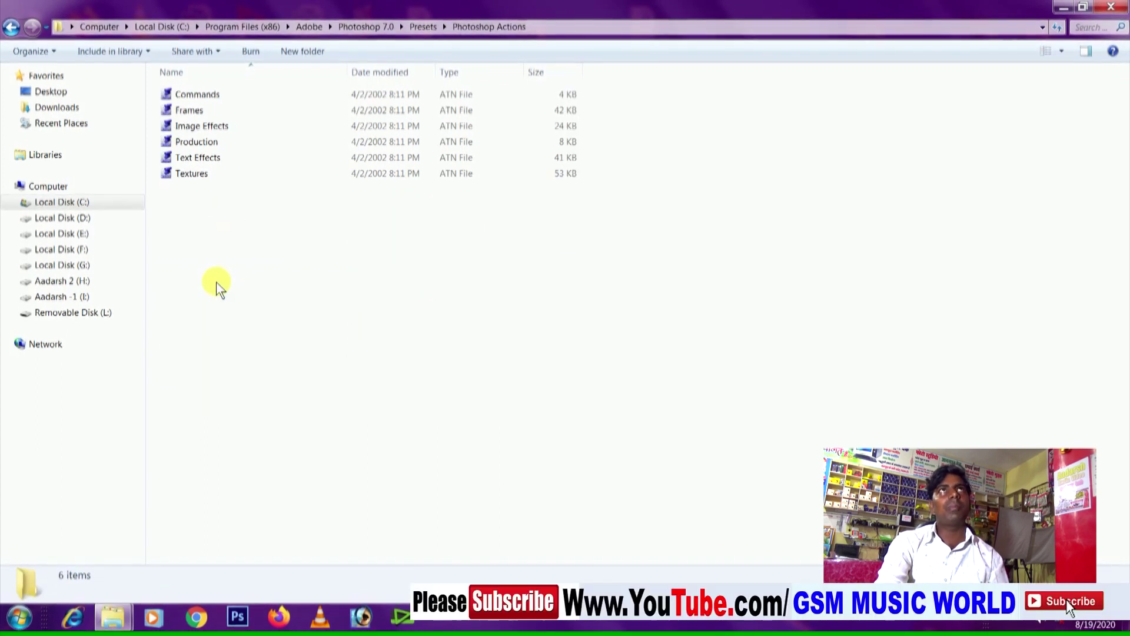
- Paste the Set 10up file there, granting administrator permission
{"action": "right_click", "coordinate": [216, 285]}
{"action": "left_click", "coordinate": [261, 388]}
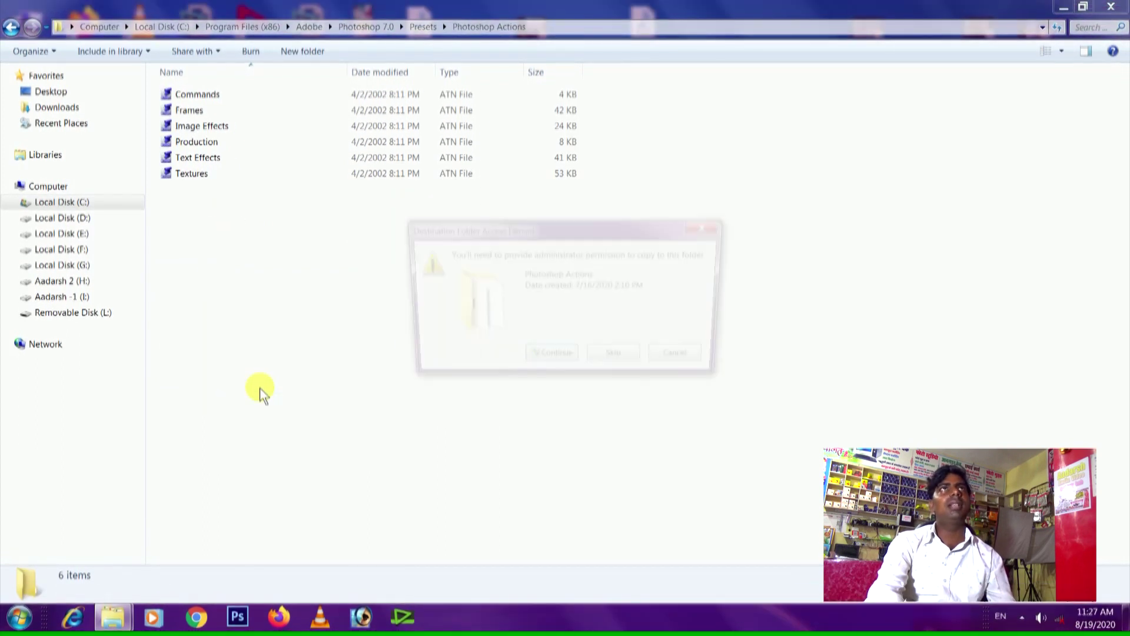
{"action": "left_click", "coordinate": [552, 362]}
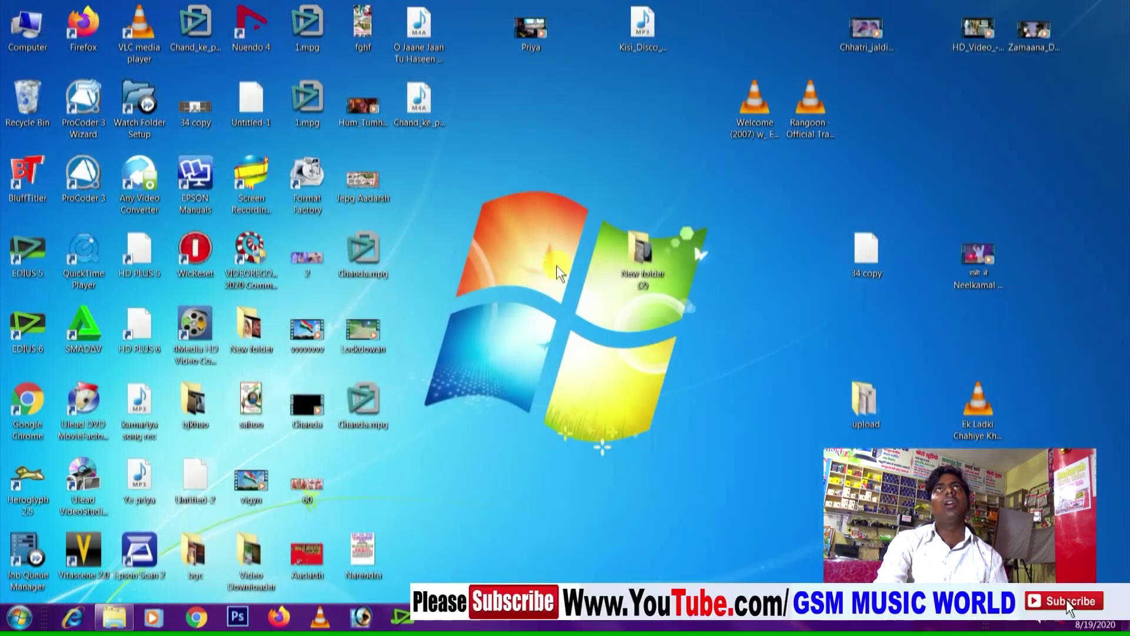
{"action": "right_click", "coordinate": [552, 260]}
- Launch Photoshop 7.0 and open the 4X6 == 2 red-background portrait
{"action": "left_click", "coordinate": [596, 320]}
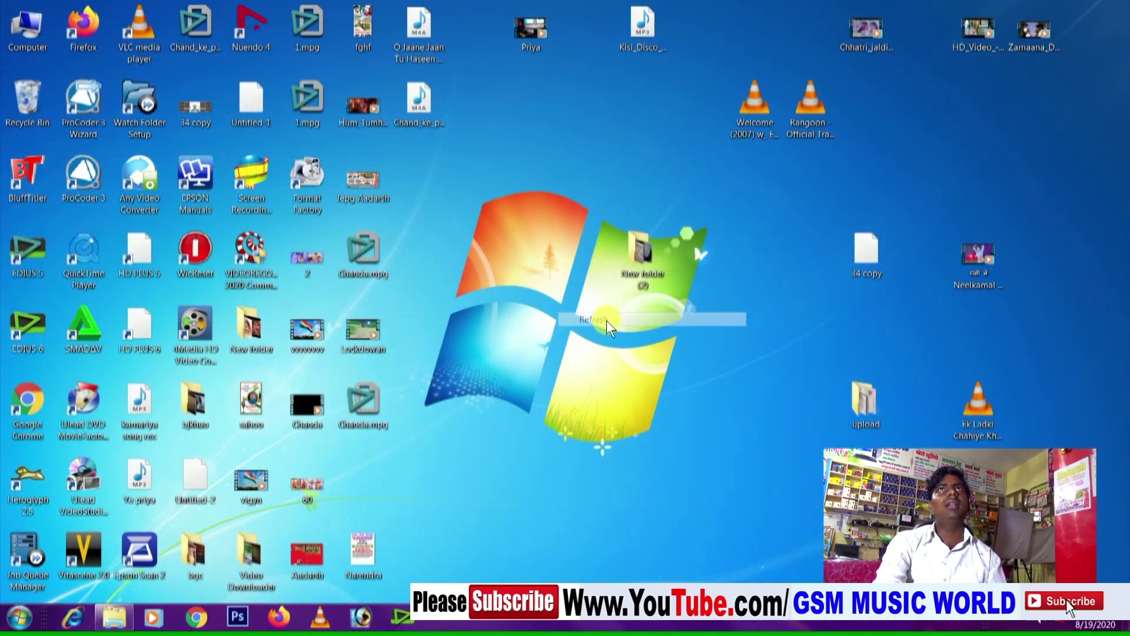
{"action": "left_click", "coordinate": [362, 616]}
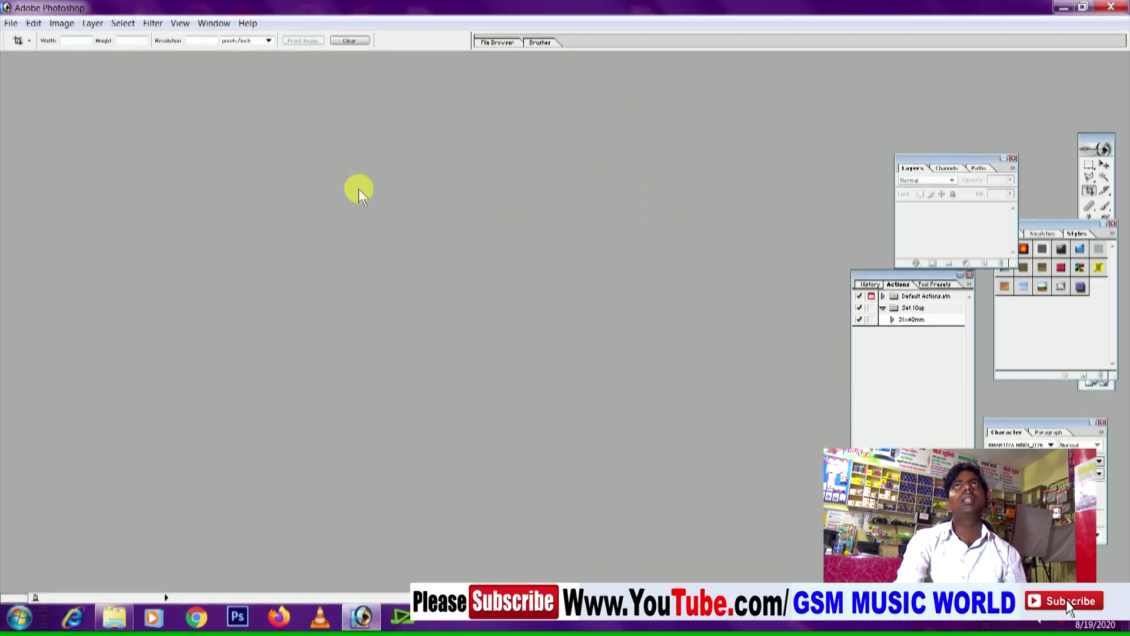
{"action": "double_click", "coordinate": [358, 189]}
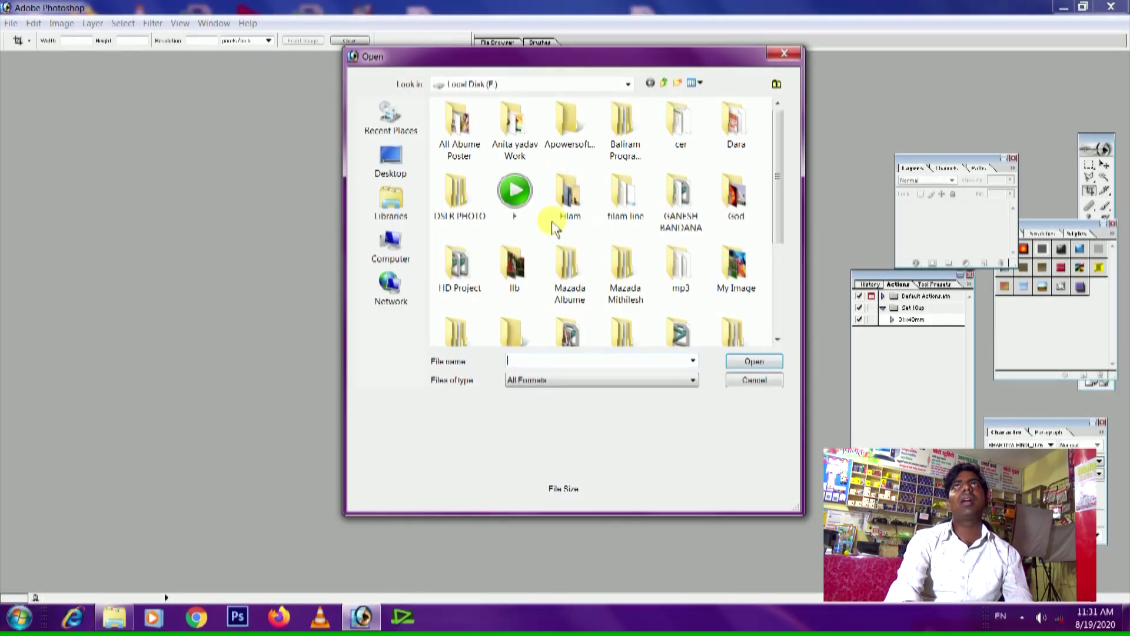
{"action": "left_click_drag", "start_coordinate": [778, 200], "coordinate": [778, 298]}
{"action": "double_click", "coordinate": [569, 247]}
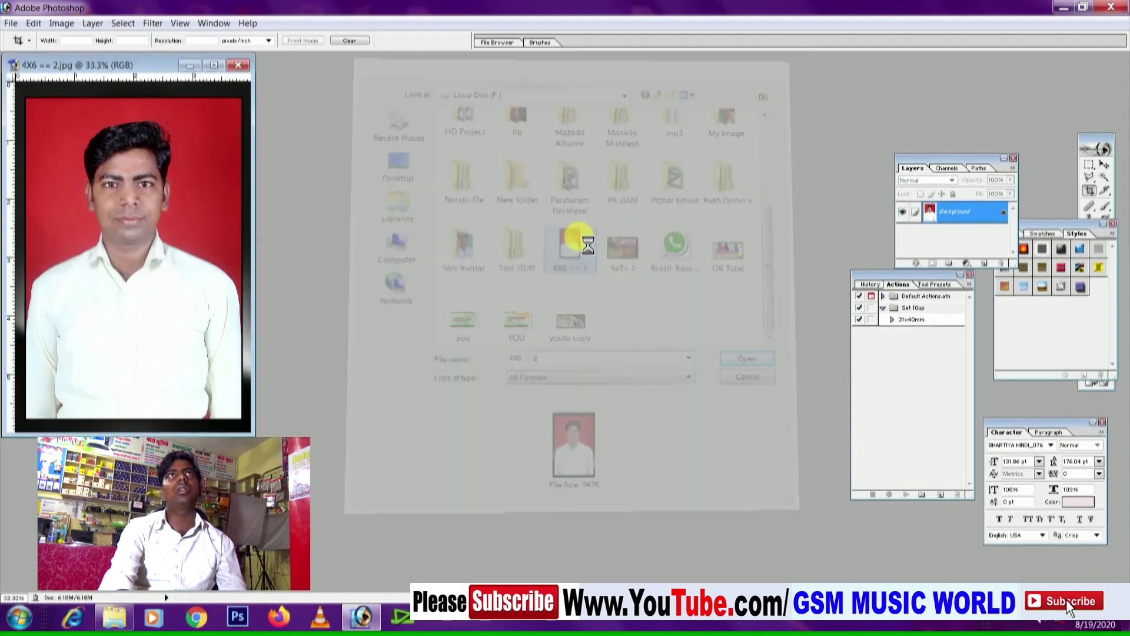
- Crop the maximized portrait to 1.2 in × 1.6 in at 300 resolution
{"action": "left_click", "coordinate": [213, 65]}
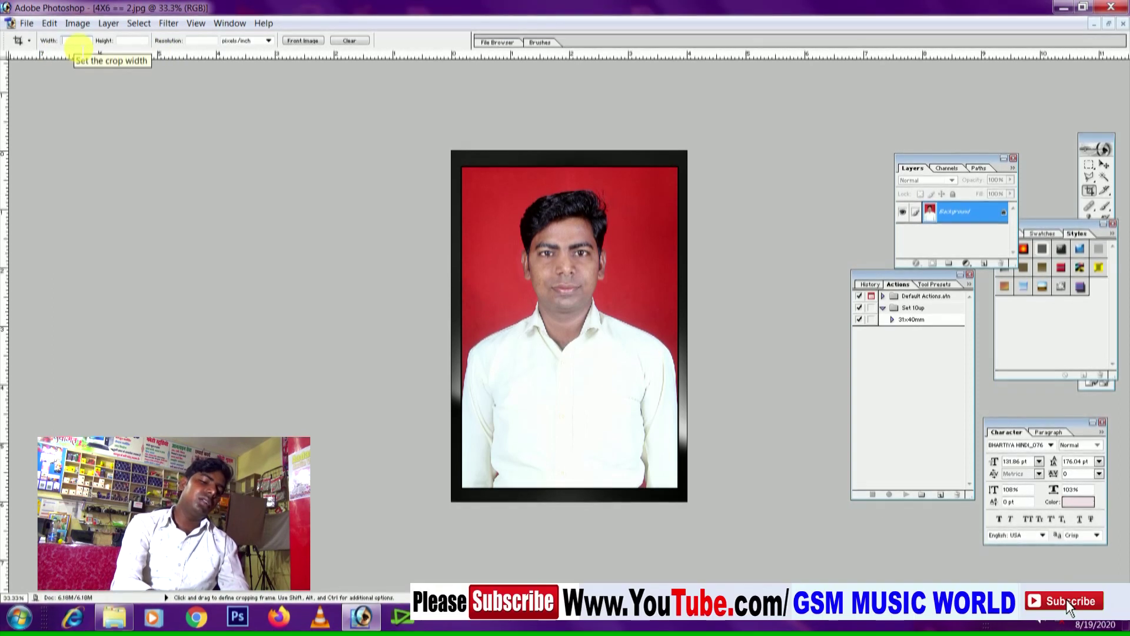
{"action": "type", "text": "1.2"}
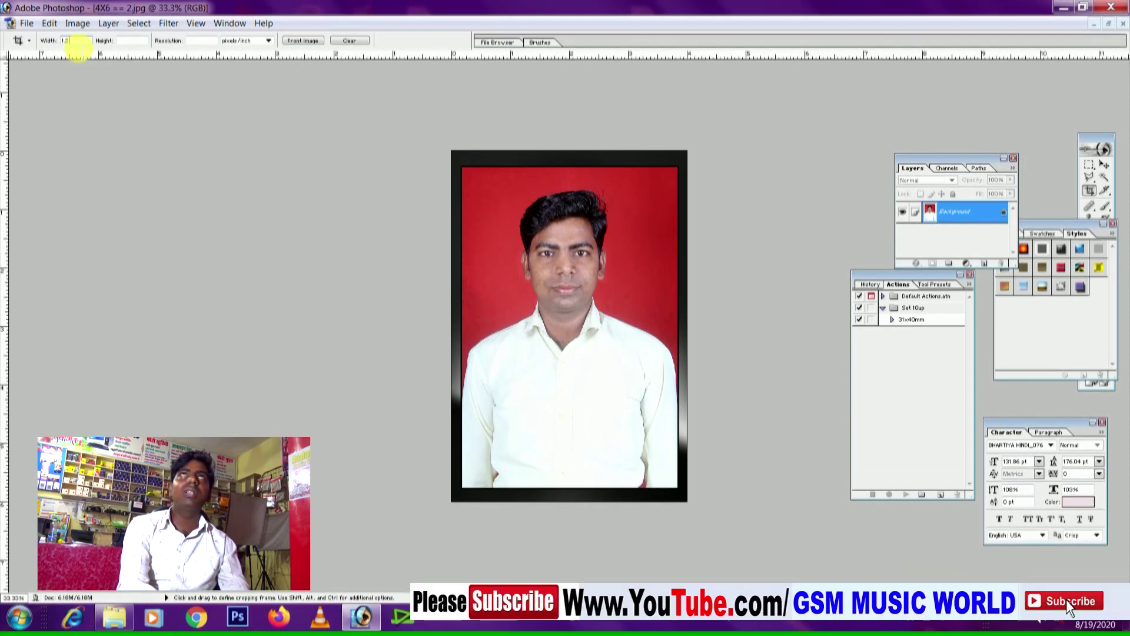
{"action": "type", "text": " in"}
{"action": "key", "text": "Tab"}
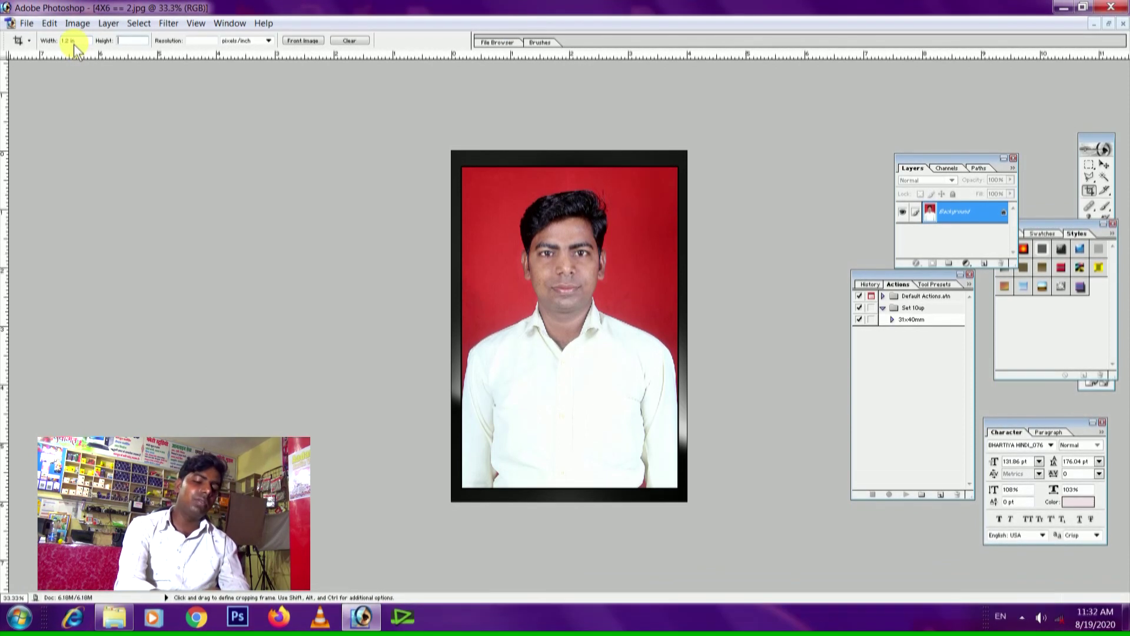
{"action": "type", "text": "1.6"}
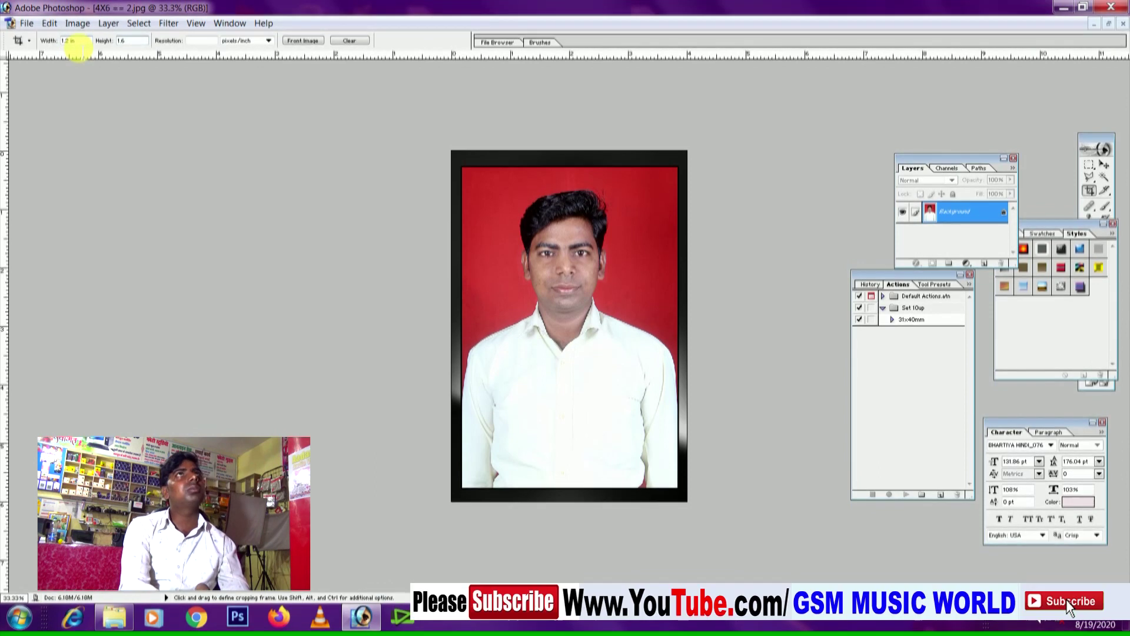
{"action": "type", "text": " in"}
{"action": "key", "text": "Tab"}
{"action": "type", "text": "300"}
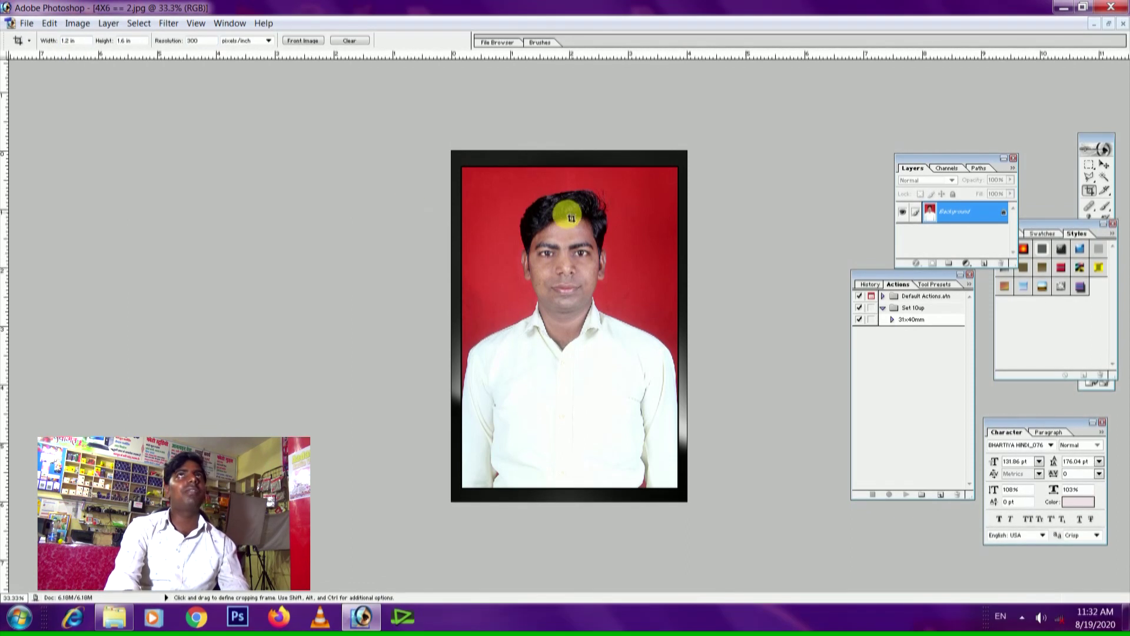
{"action": "left_click_drag", "start_coordinate": [469, 177], "coordinate": [662, 431]}
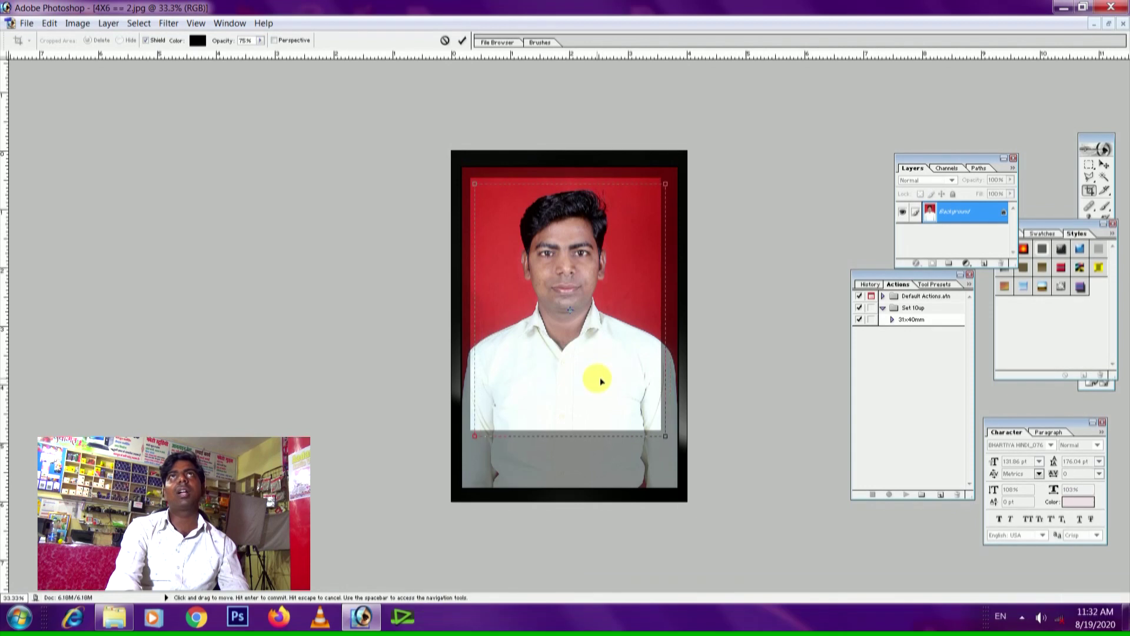
{"action": "left_click_drag", "start_coordinate": [598, 377], "coordinate": [595, 376]}
{"action": "key", "text": "Return"}
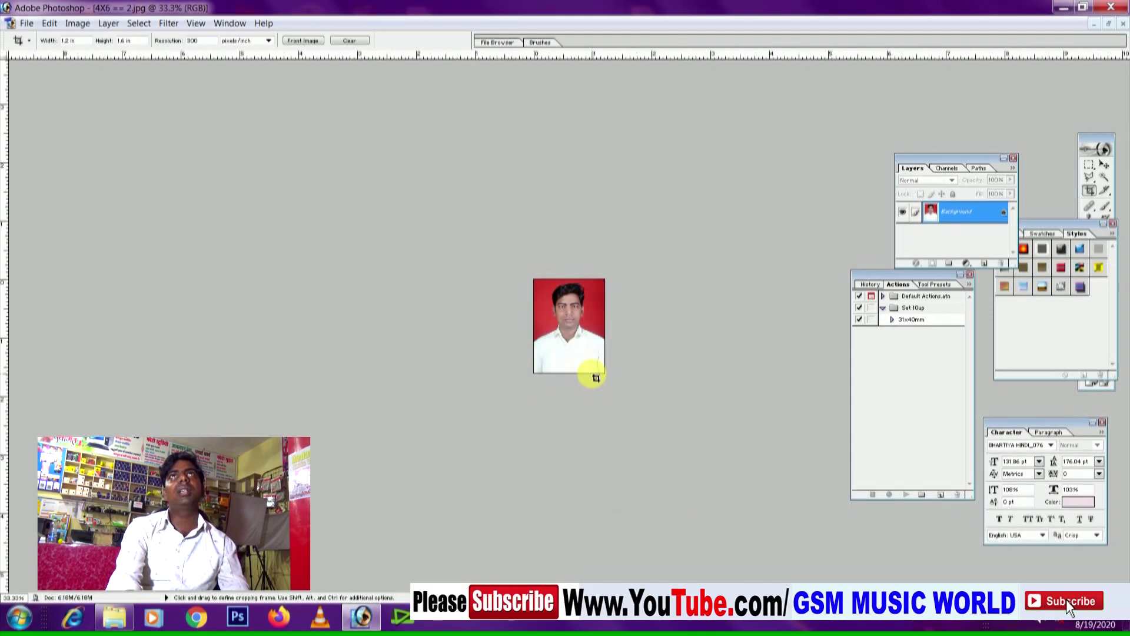
- Show the Actions palette and load the Set 10up action set via Load Actions
{"action": "left_click", "coordinate": [226, 25]}
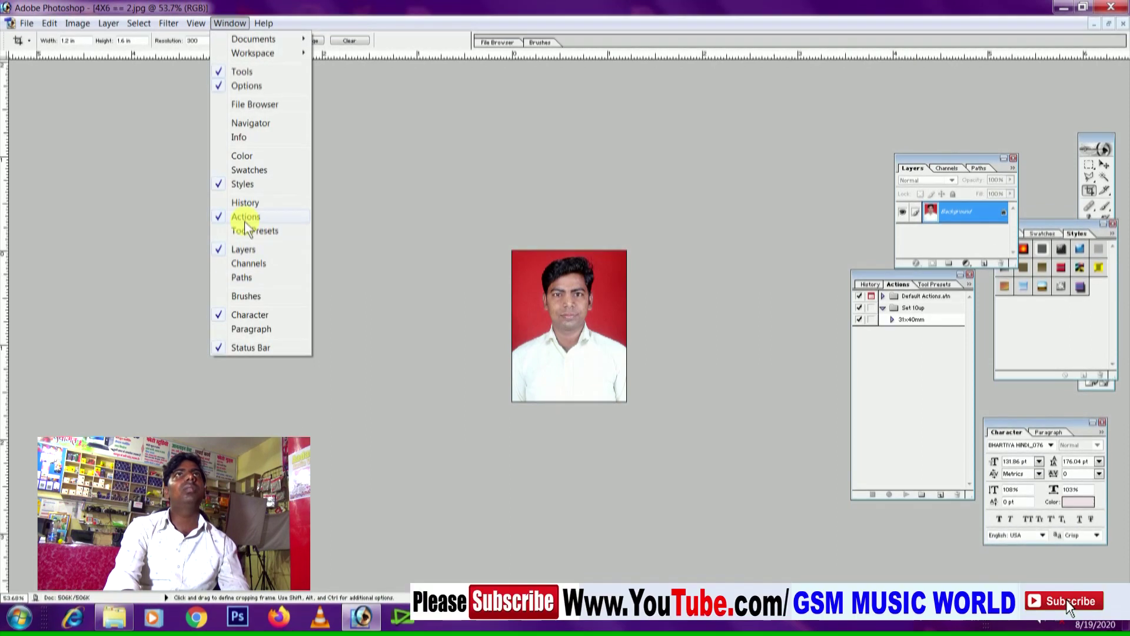
{"action": "left_click", "coordinate": [246, 216]}
{"action": "left_click", "coordinate": [230, 23]}
{"action": "left_click", "coordinate": [261, 219]}
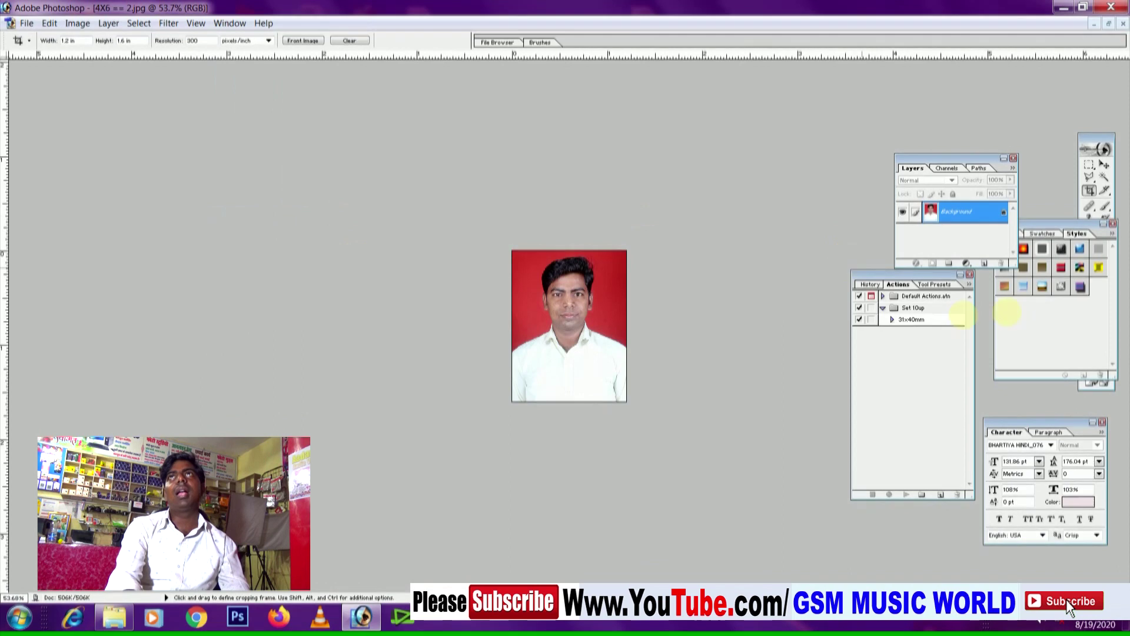
{"action": "left_click", "coordinate": [968, 285]}
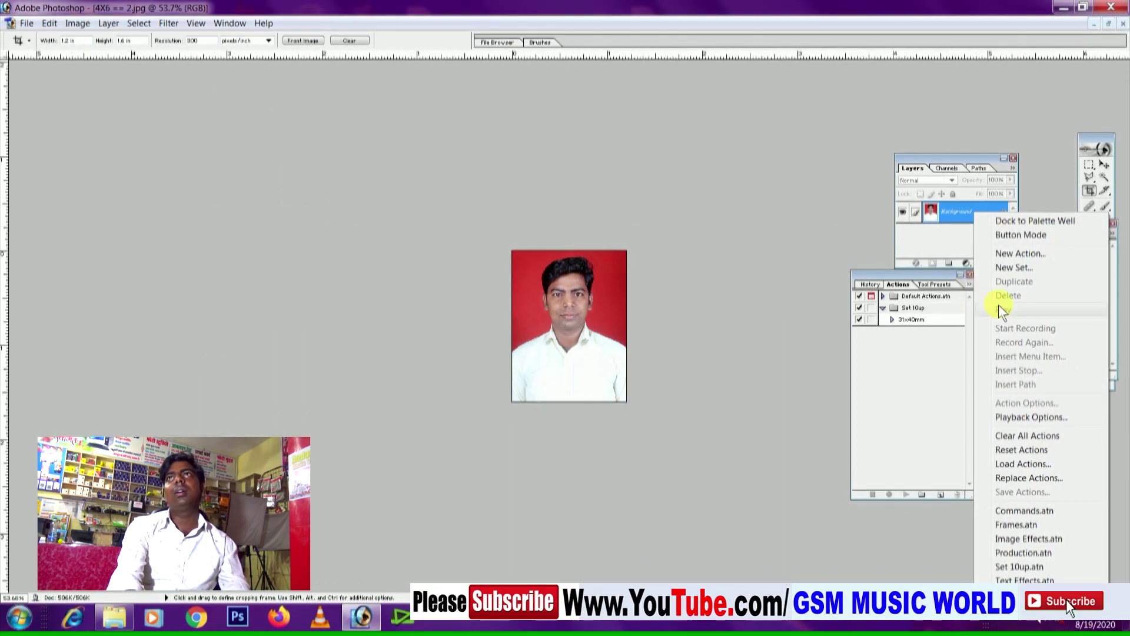
{"action": "left_click", "coordinate": [1026, 466]}
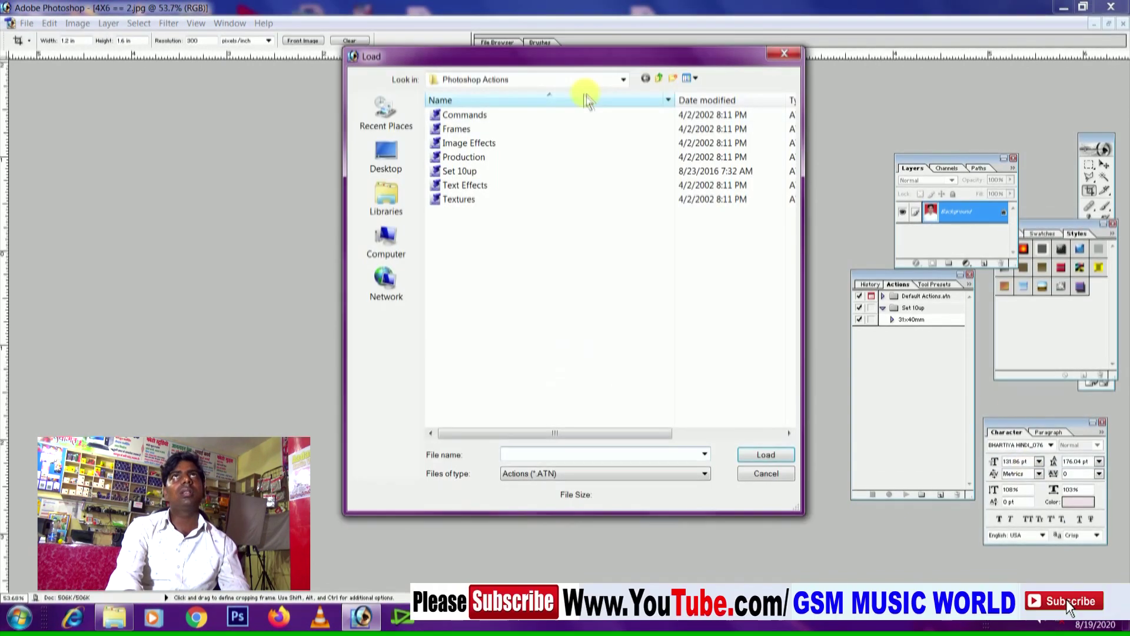
{"action": "left_click", "coordinate": [456, 172]}
{"action": "left_click", "coordinate": [766, 454]}
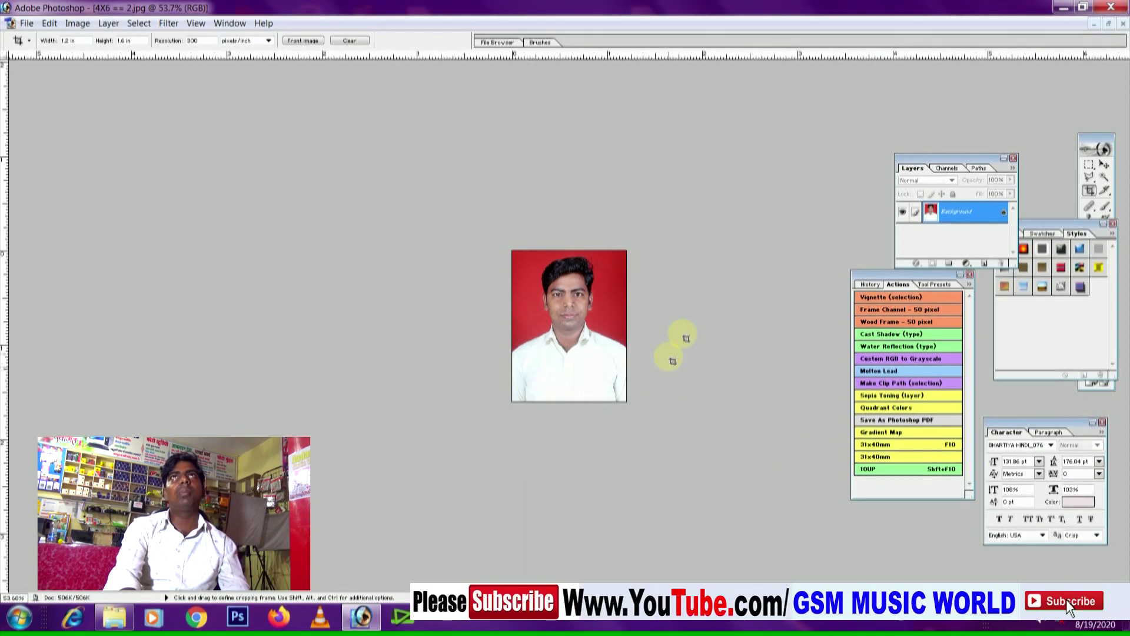
- Run the 10UP action with Shift+F10 and move the new Untitled-1 sheet to the centre
{"action": "key", "text": "ctrl+plus"}
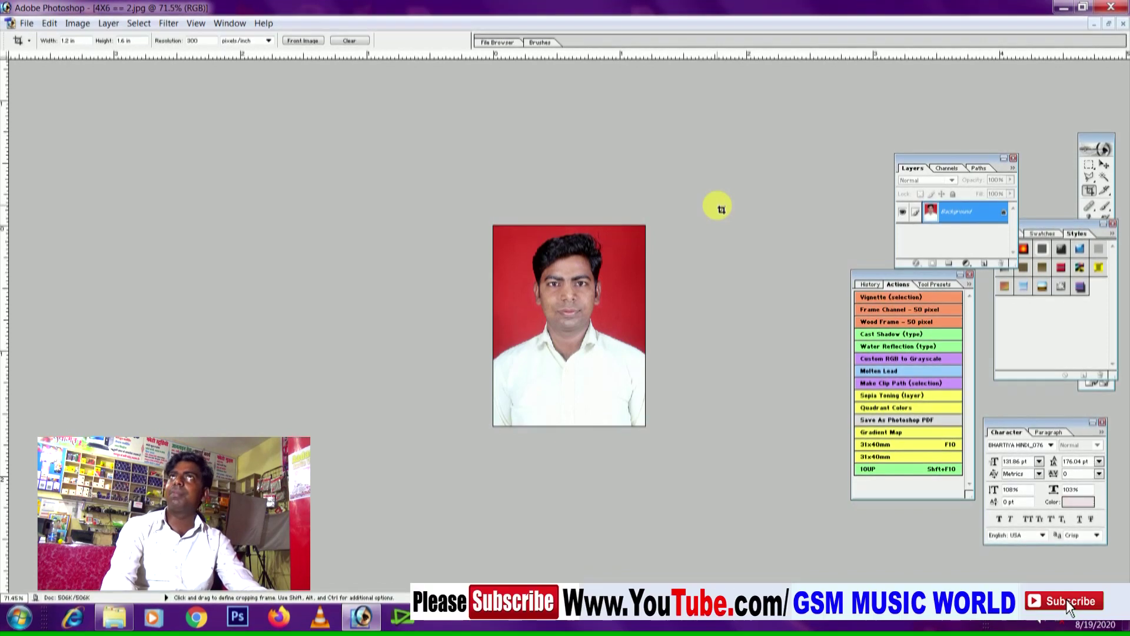
{"action": "key", "text": "shift+F10"}
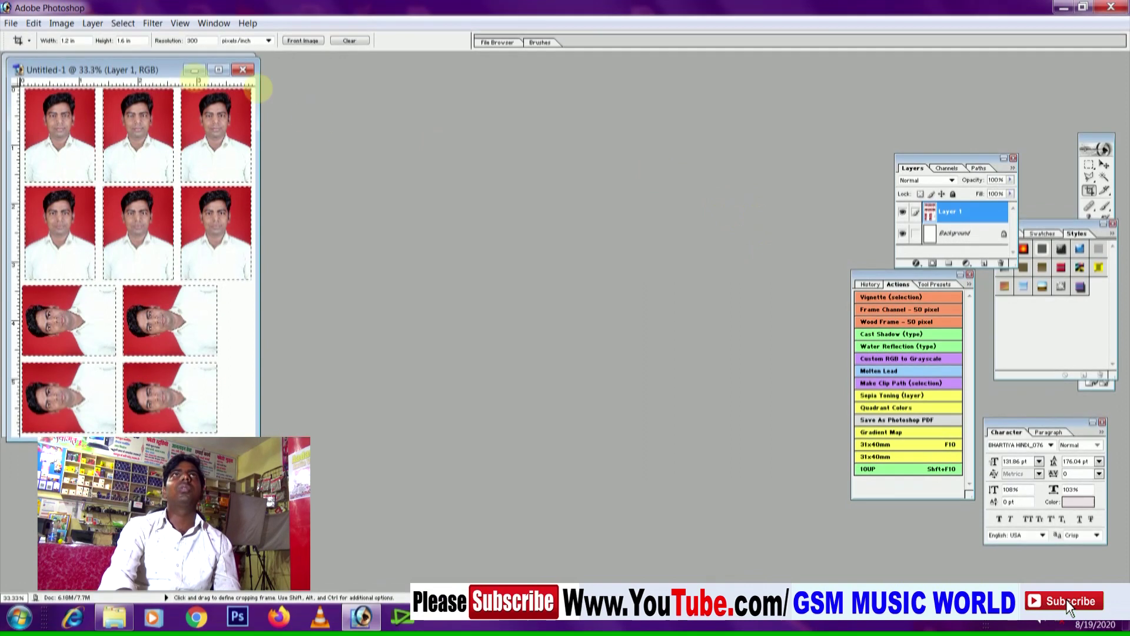
{"action": "left_click_drag", "start_coordinate": [180, 74], "coordinate": [472, 133]}
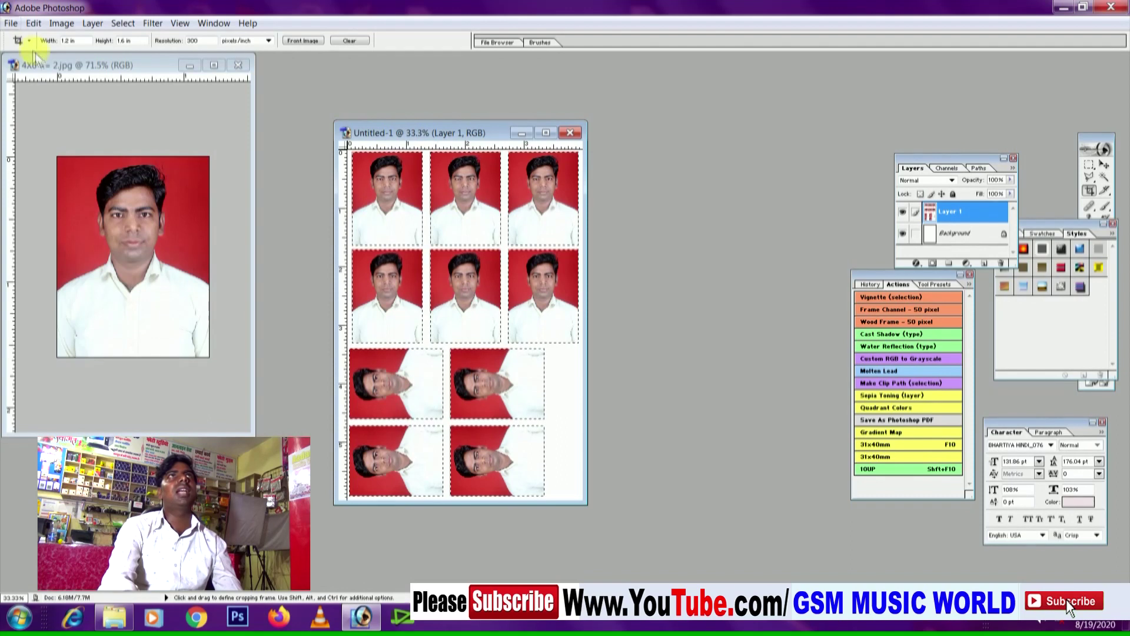
- Apply an Edit > Stroke border in black, width 5 px, to the tiled photos
{"action": "left_click", "coordinate": [34, 26]}
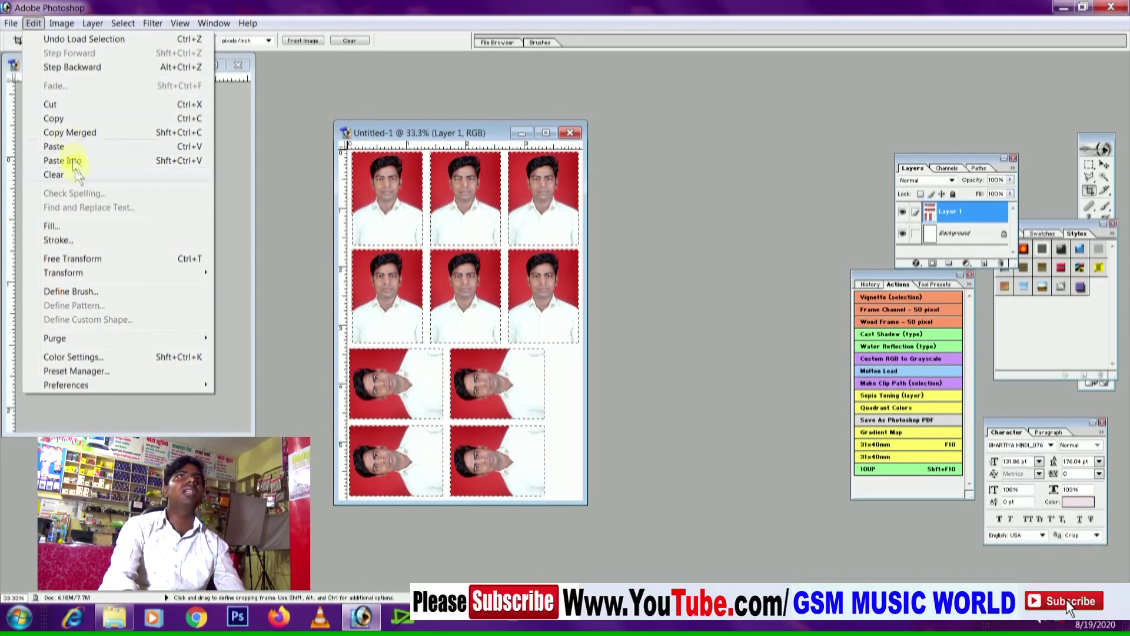
{"action": "left_click", "coordinate": [56, 239]}
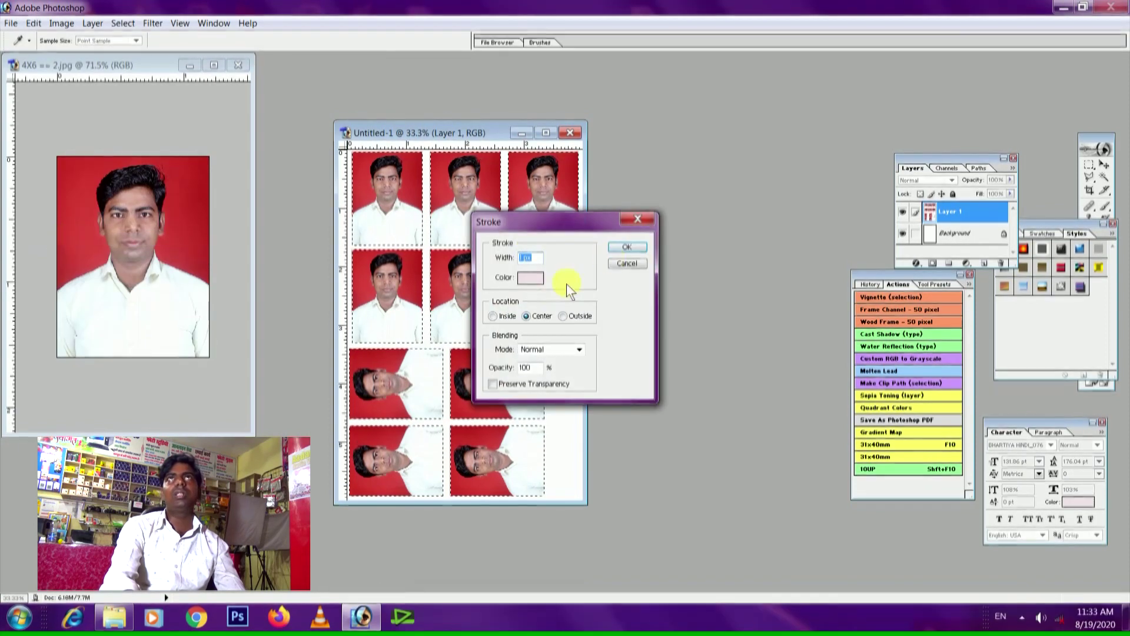
{"action": "left_click", "coordinate": [530, 277]}
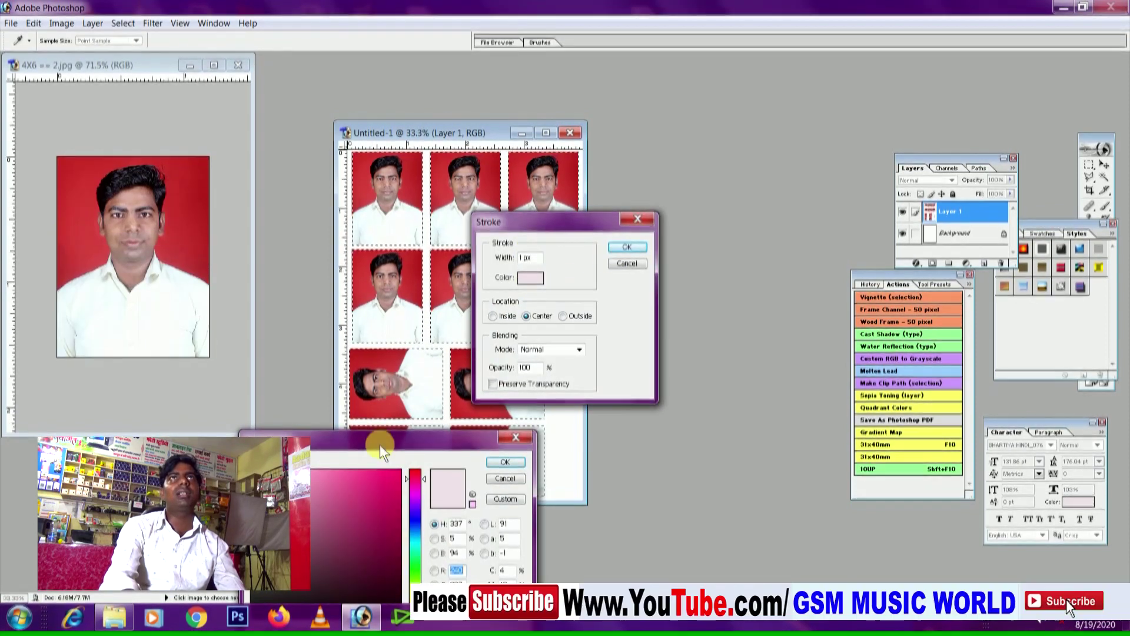
{"action": "left_click_drag", "start_coordinate": [379, 444], "coordinate": [278, 249]}
{"action": "left_click_drag", "start_coordinate": [259, 330], "coordinate": [152, 421]}
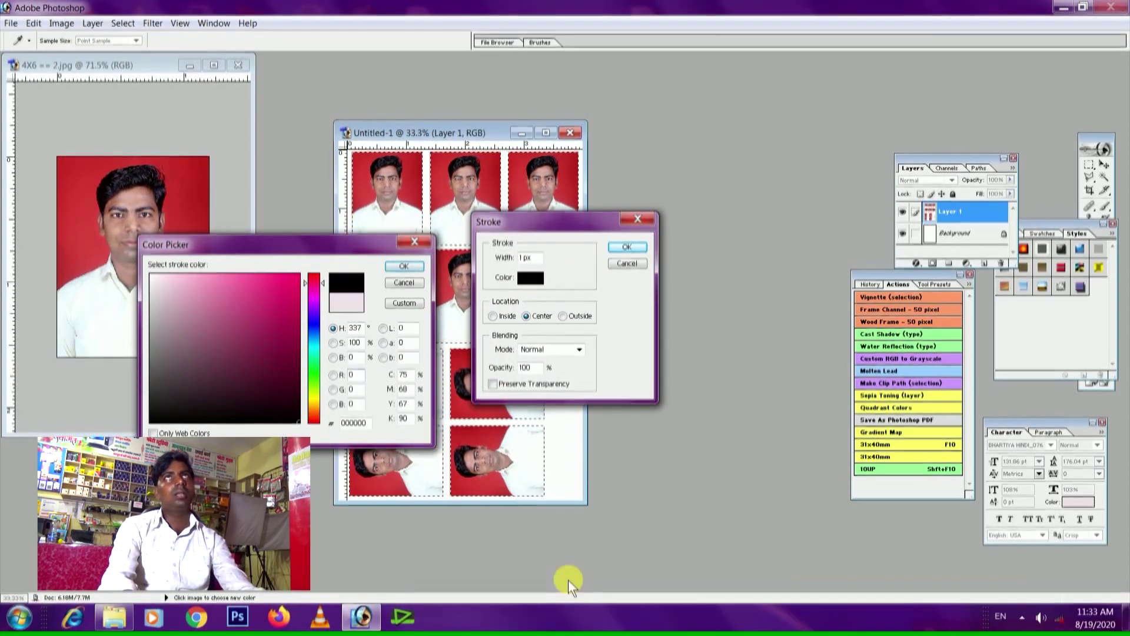
{"action": "key", "text": "Return"}
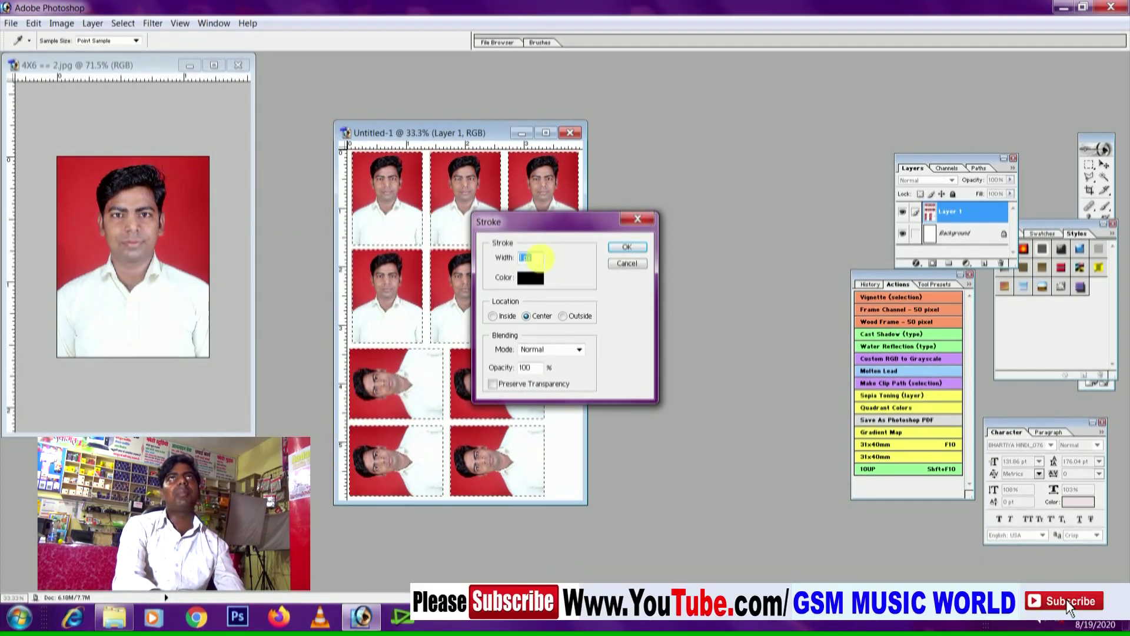
{"action": "type", "text": "5"}
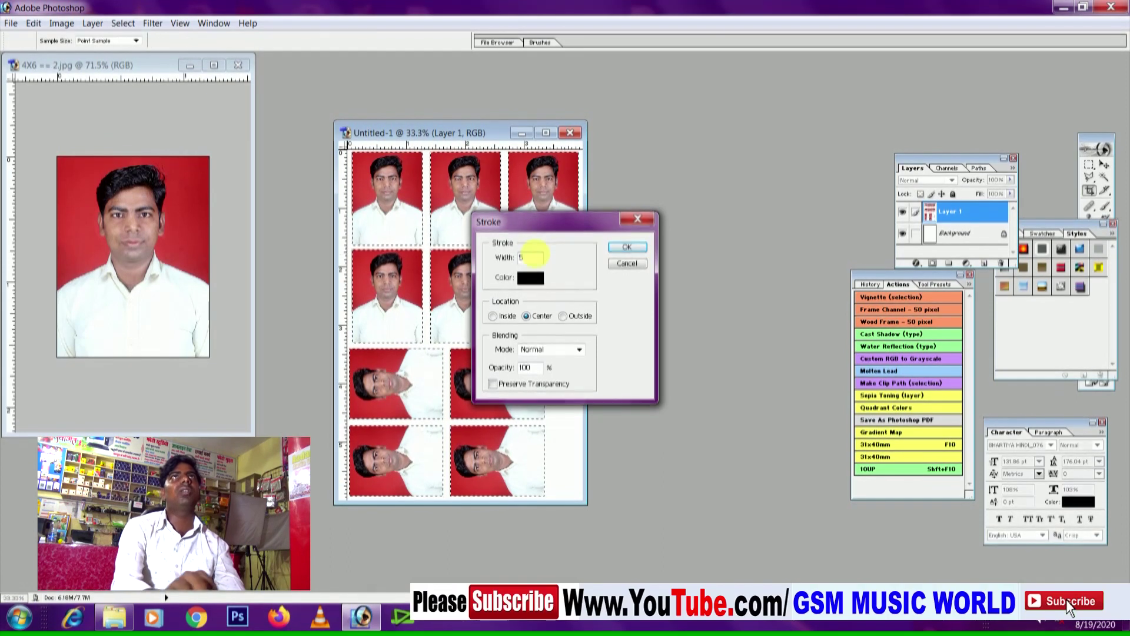
{"action": "key", "text": "Return"}
- Marquee-select the four rotated photos at the sheet's bottom and delete them
{"action": "key", "text": "c"}
{"action": "left_click", "coordinate": [547, 133]}
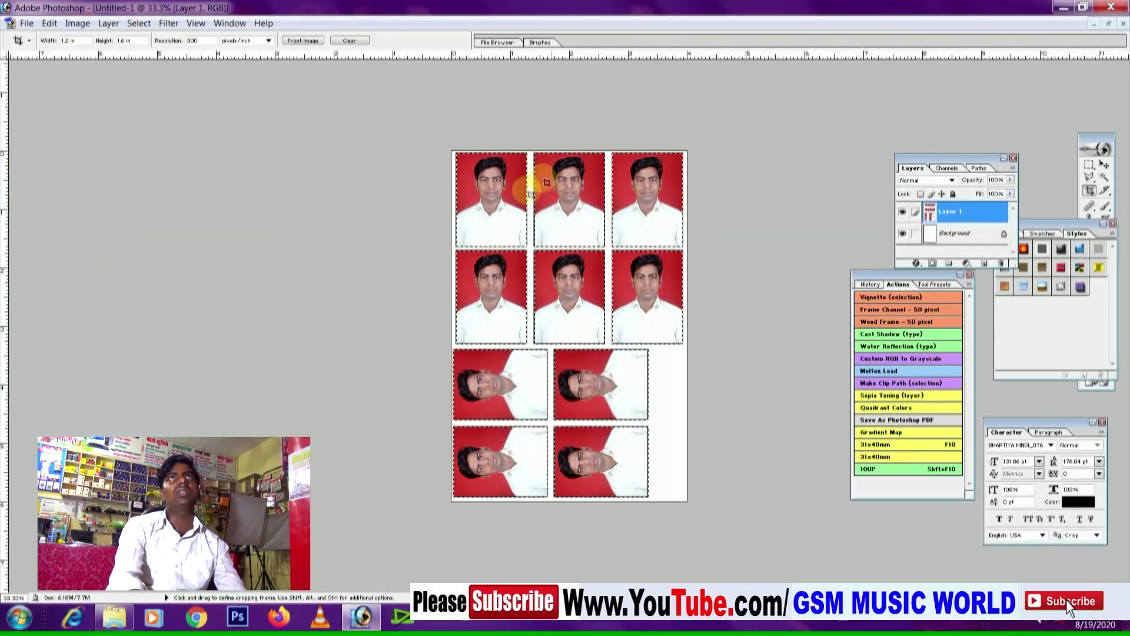
{"action": "key", "text": "ctrl+minus"}
{"action": "key", "text": "ctrl+plus"}
{"action": "key", "text": "ctrl+plus"}
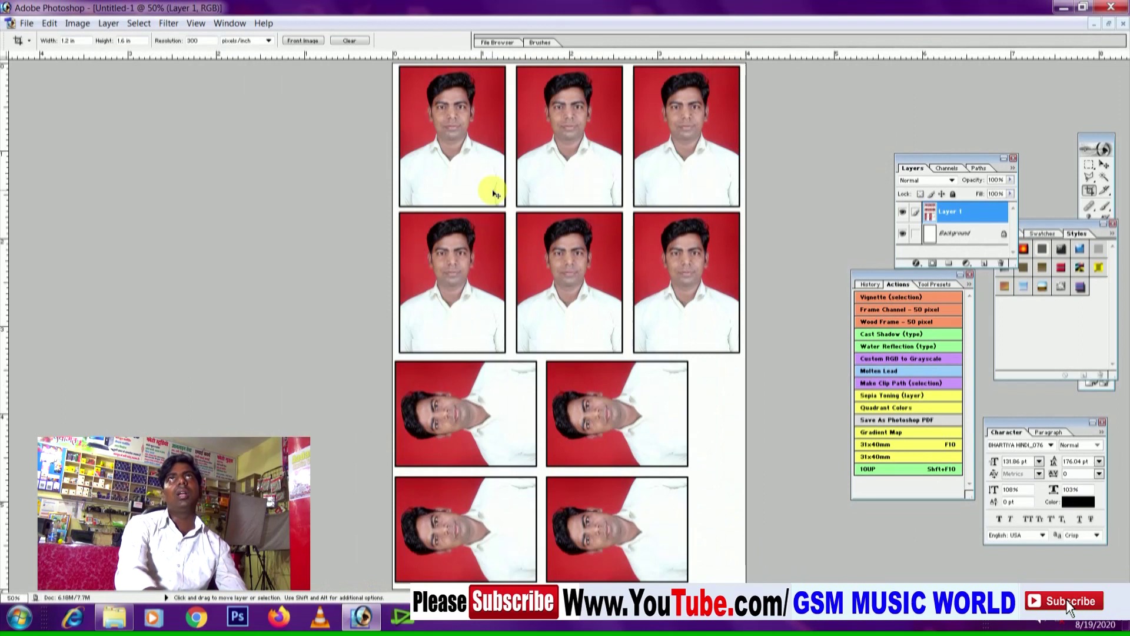
{"action": "key", "text": "ctrl+minus"}
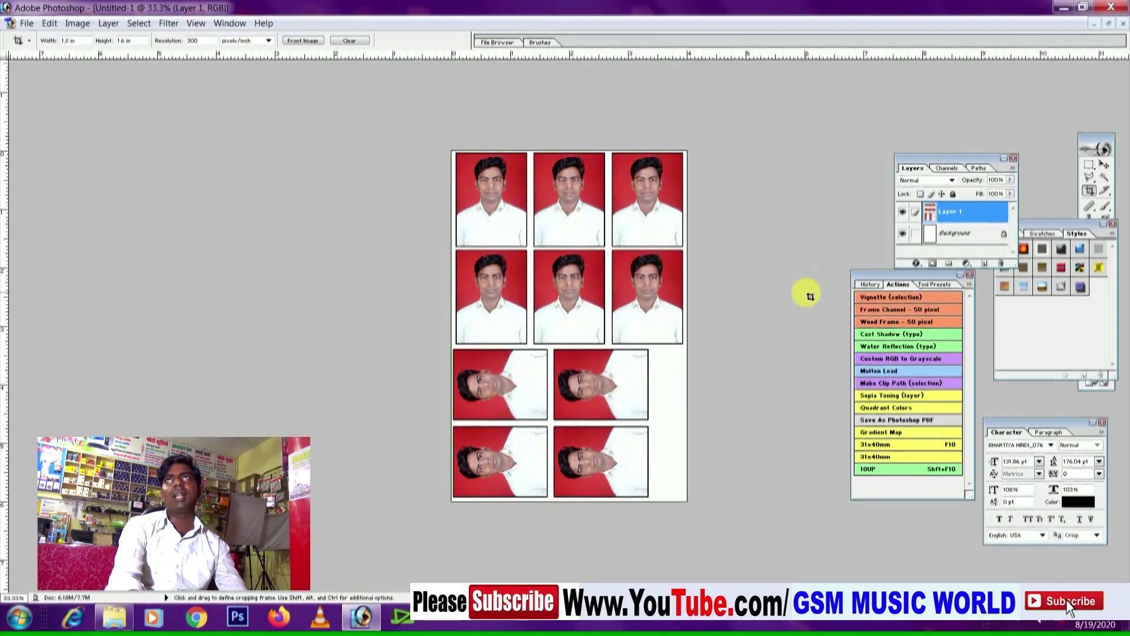
{"action": "key", "text": "m"}
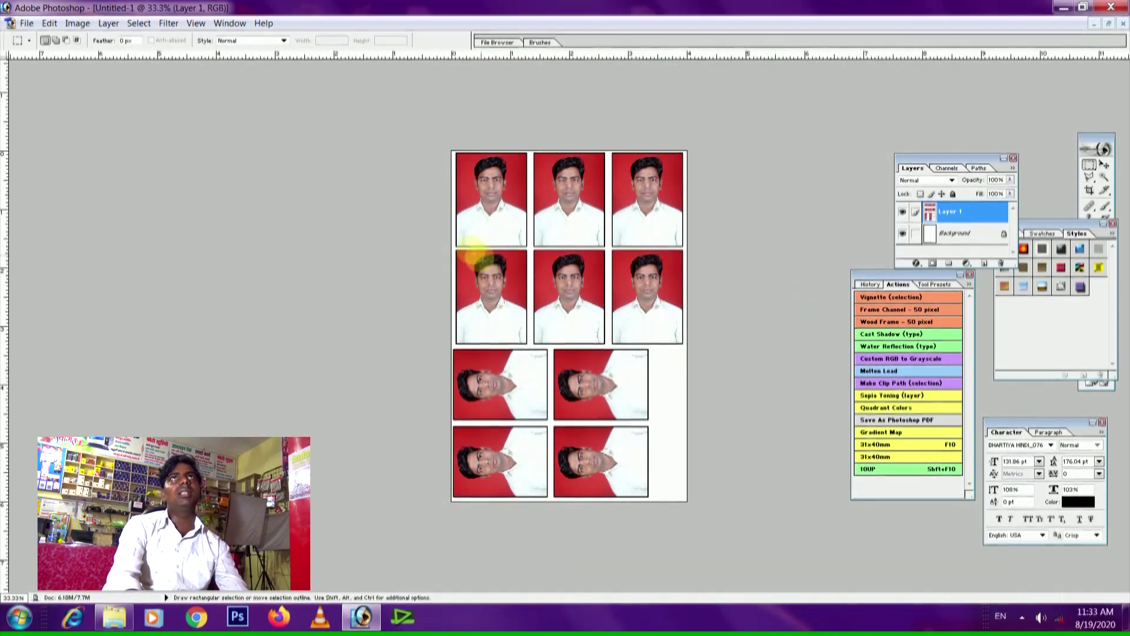
{"action": "left_click_drag", "start_coordinate": [448, 246], "coordinate": [749, 575]}
{"action": "key", "text": "Delete"}
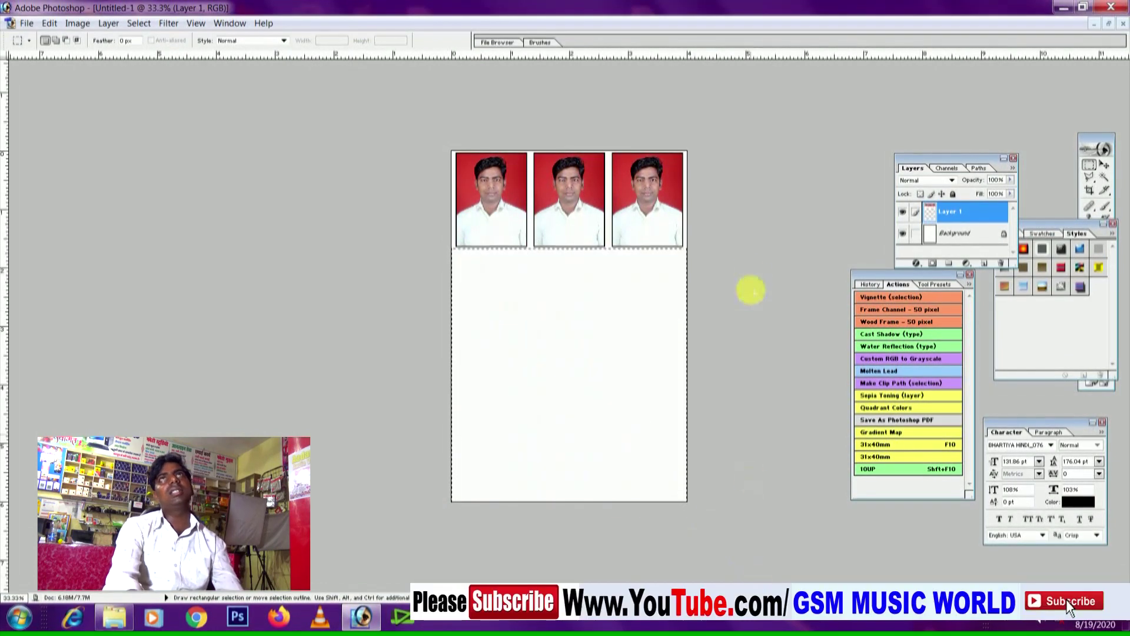
{"action": "key", "text": "ctrl+d"}
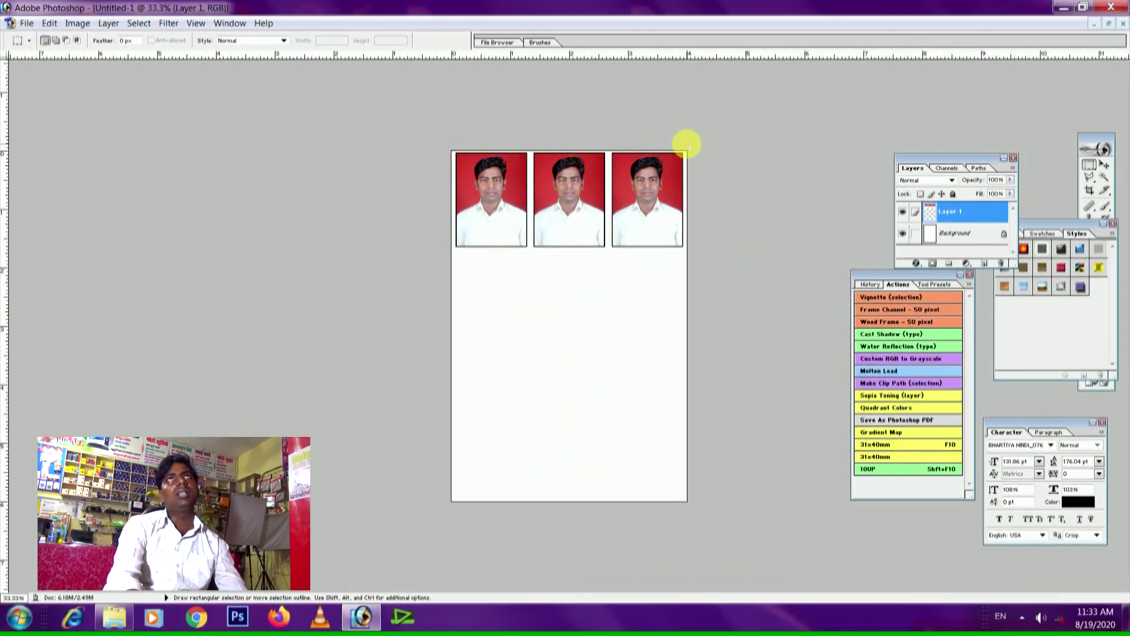
{"action": "key", "text": "shift+F10"}
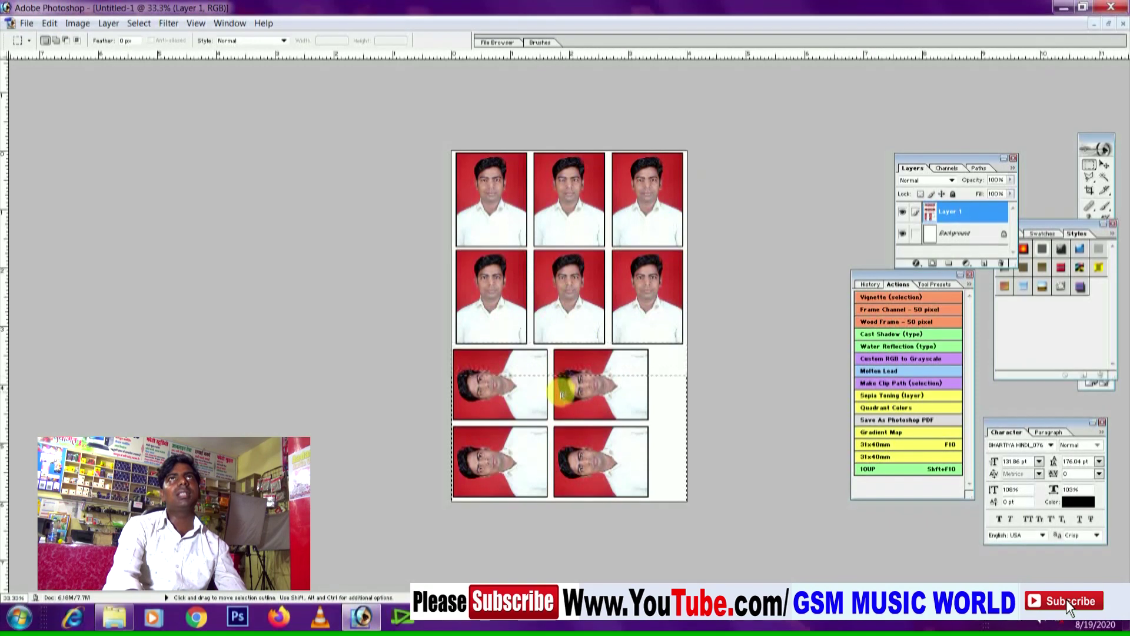
{"action": "key", "text": "ctrl+z"}
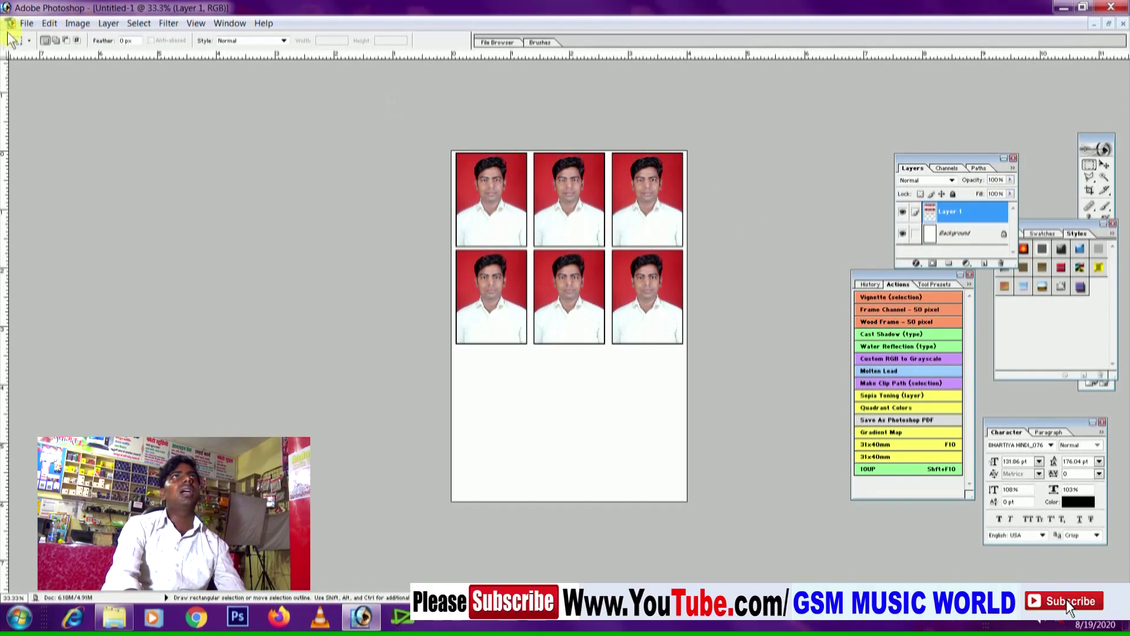
- In the Print dialog's printer properties, set paper size to 10 x 15 cm (4 x 6 in)
{"action": "left_click", "coordinate": [28, 23]}
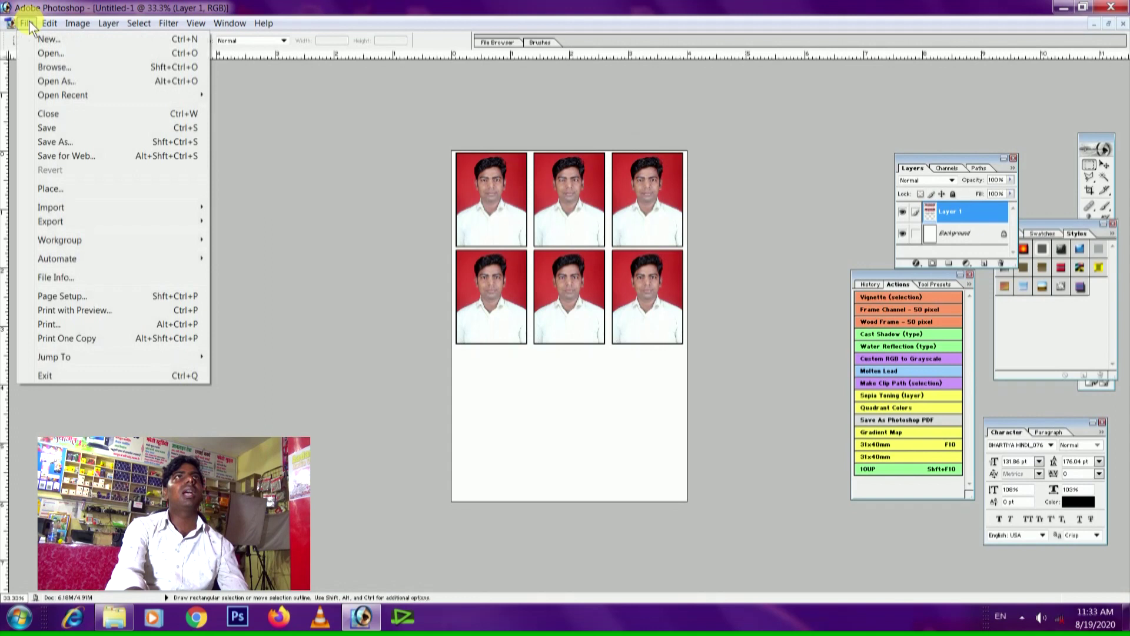
{"action": "left_click", "coordinate": [10, 23]}
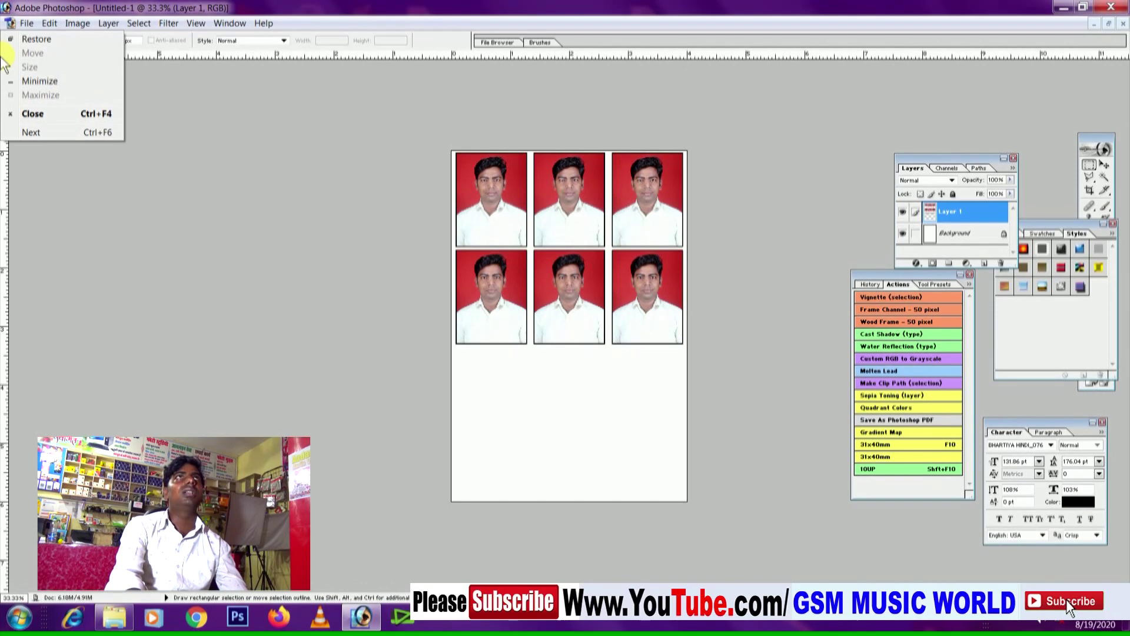
{"action": "left_click", "coordinate": [29, 21]}
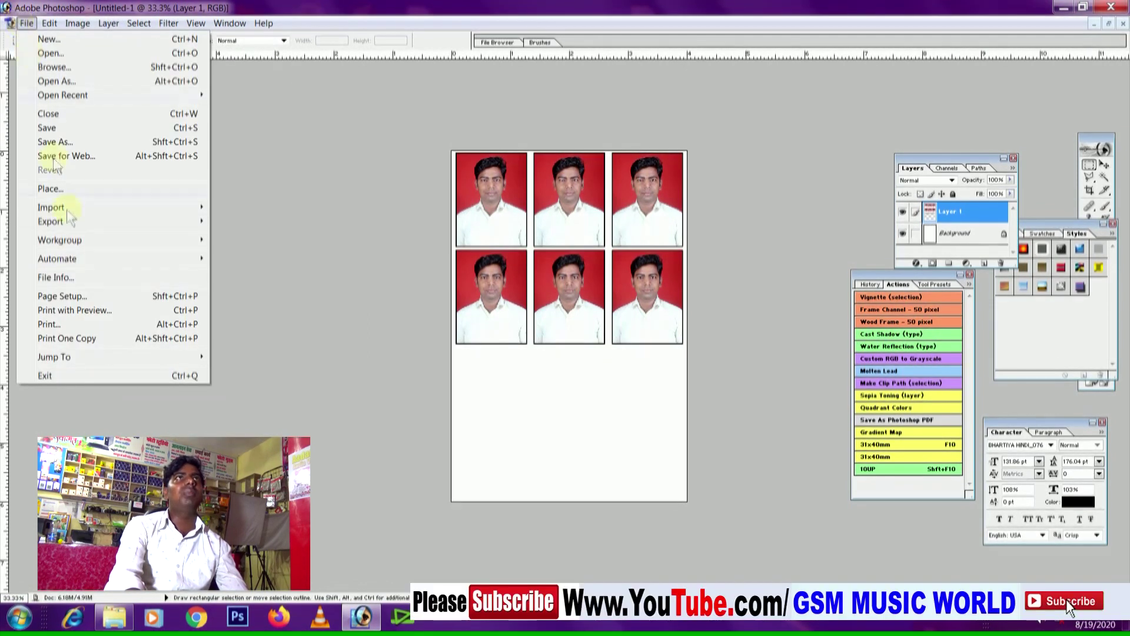
{"action": "left_click", "coordinate": [69, 324]}
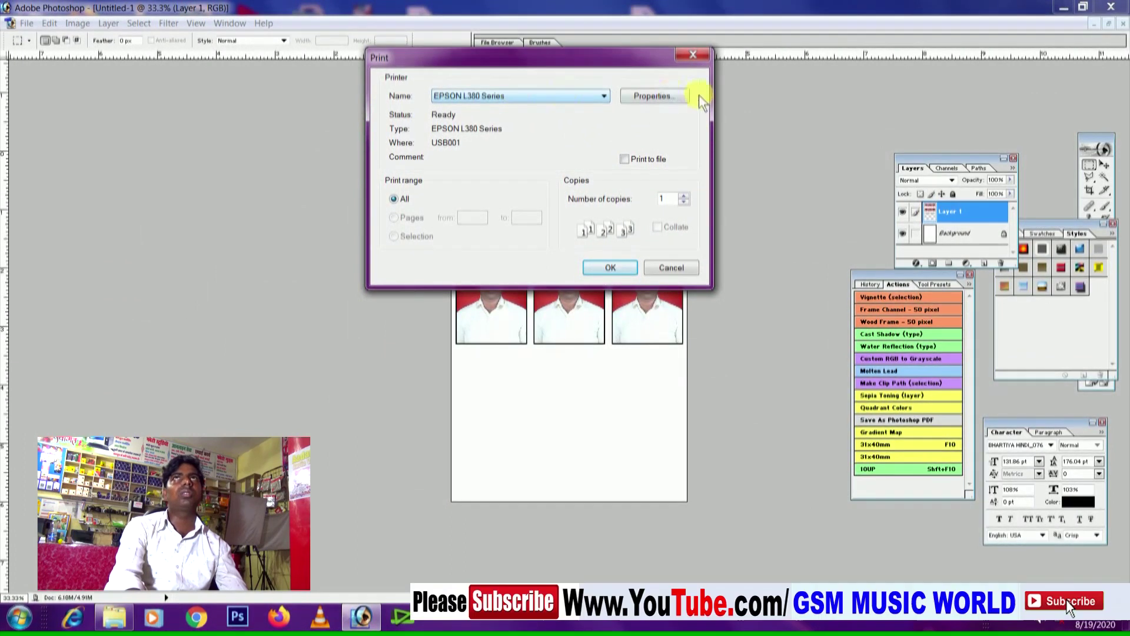
{"action": "left_click", "coordinate": [654, 94]}
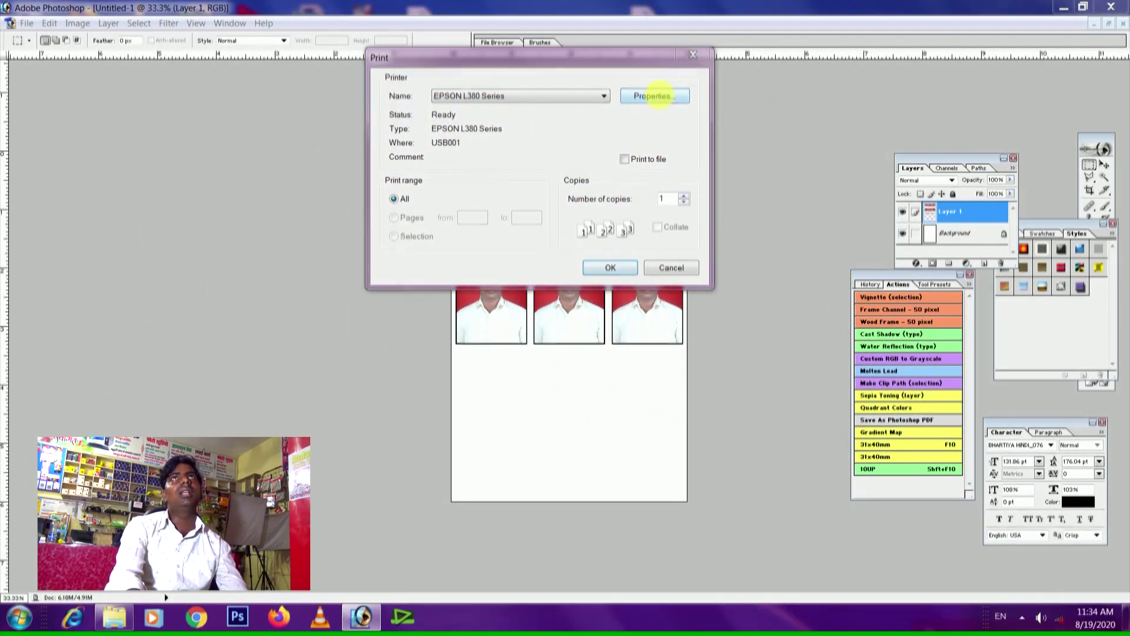
{"action": "left_click", "coordinate": [651, 135]}
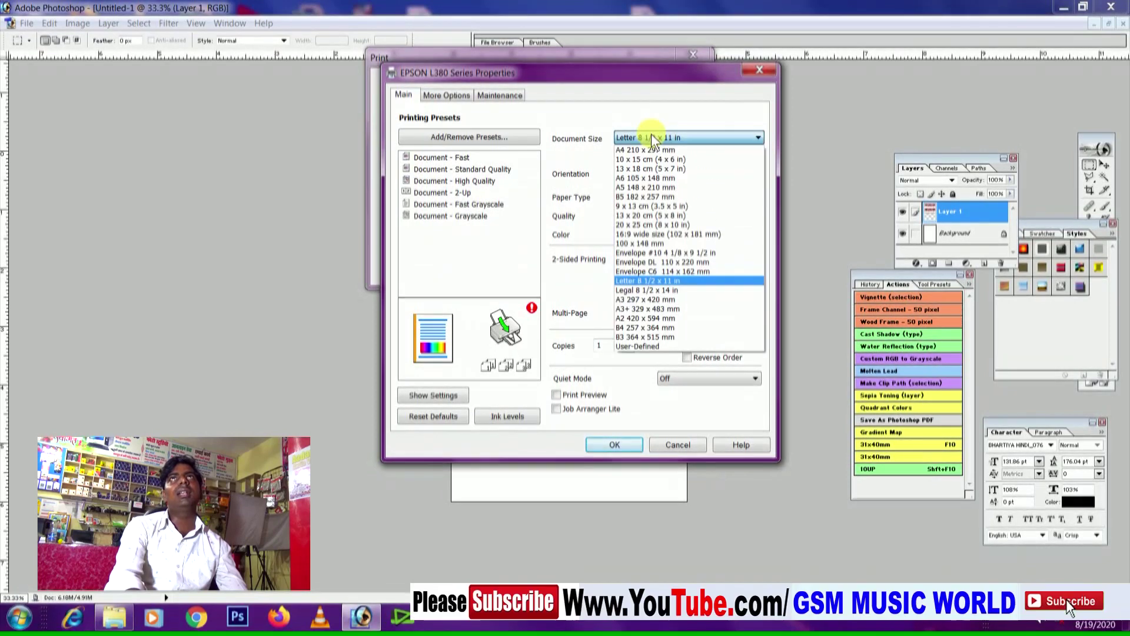
{"action": "left_click", "coordinate": [648, 159]}
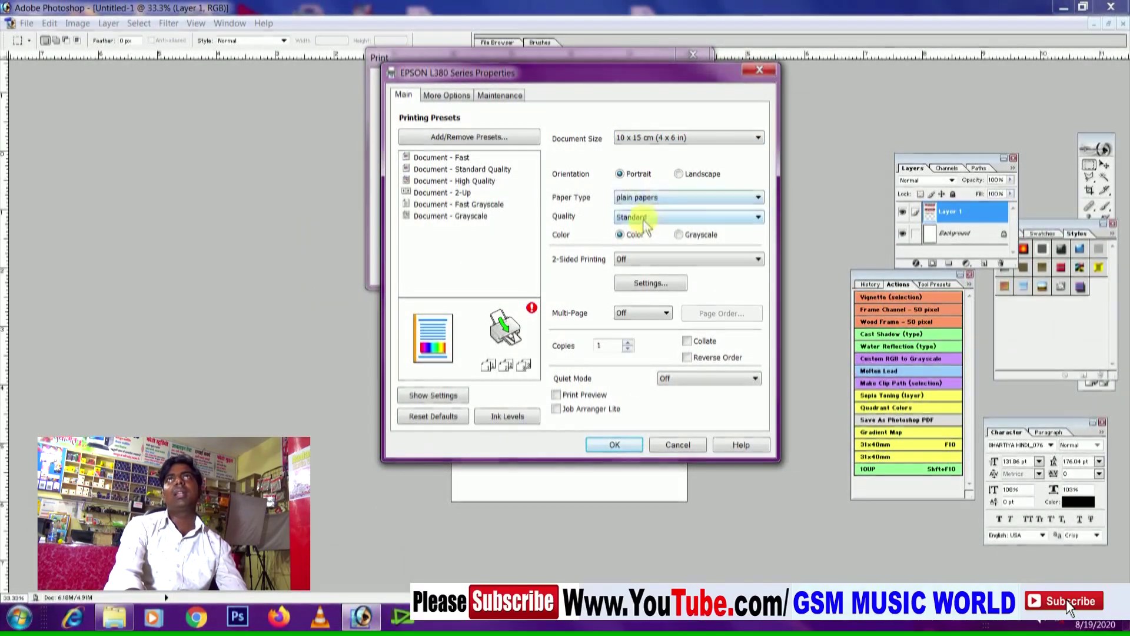
- Choose Epson Matte paper at High quality and print the sheet on the EPSON L380
{"action": "left_click", "coordinate": [646, 219]}
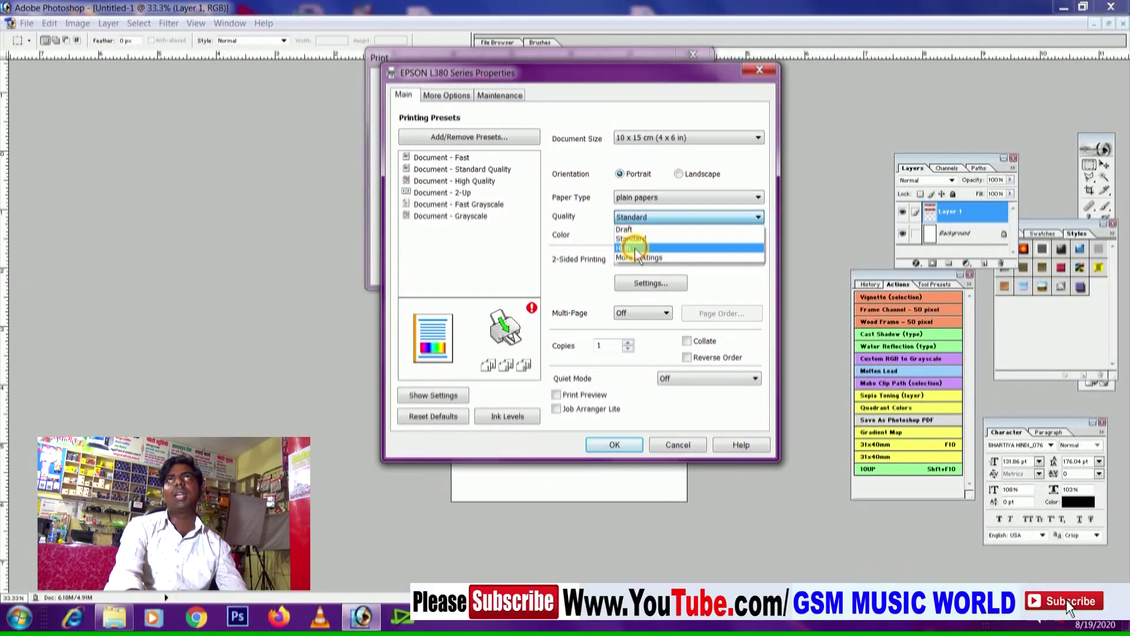
{"action": "left_click", "coordinate": [634, 247]}
{"action": "left_click", "coordinate": [644, 197]}
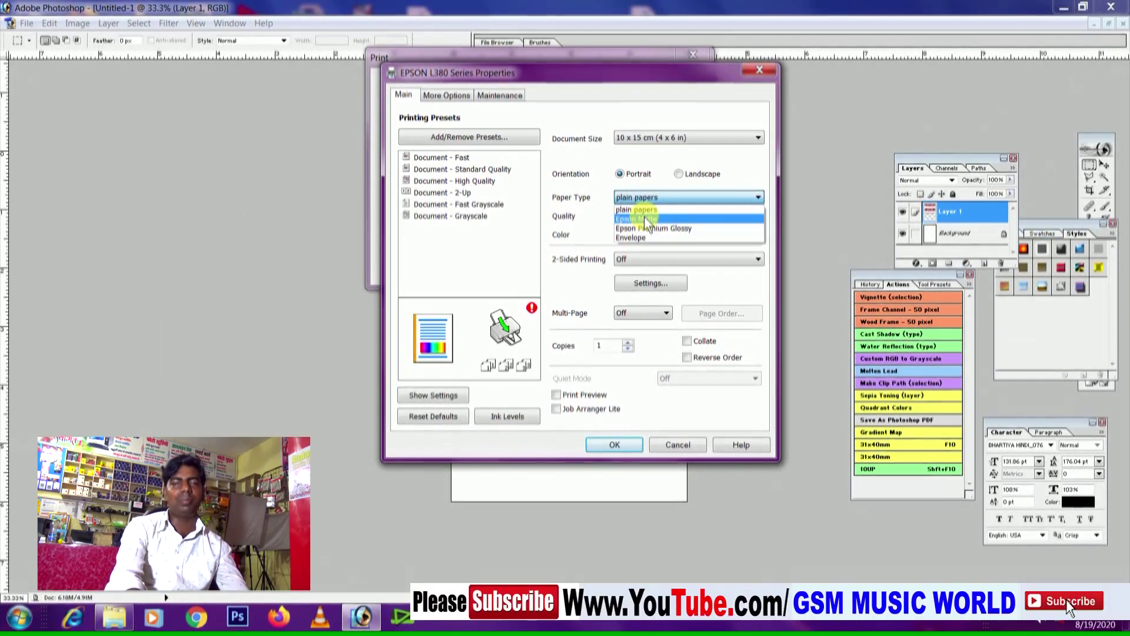
{"action": "left_click", "coordinate": [647, 219]}
{"action": "left_click", "coordinate": [654, 140]}
{"action": "left_click", "coordinate": [628, 217]}
{"action": "left_click", "coordinate": [633, 241]}
{"action": "left_click", "coordinate": [612, 447]}
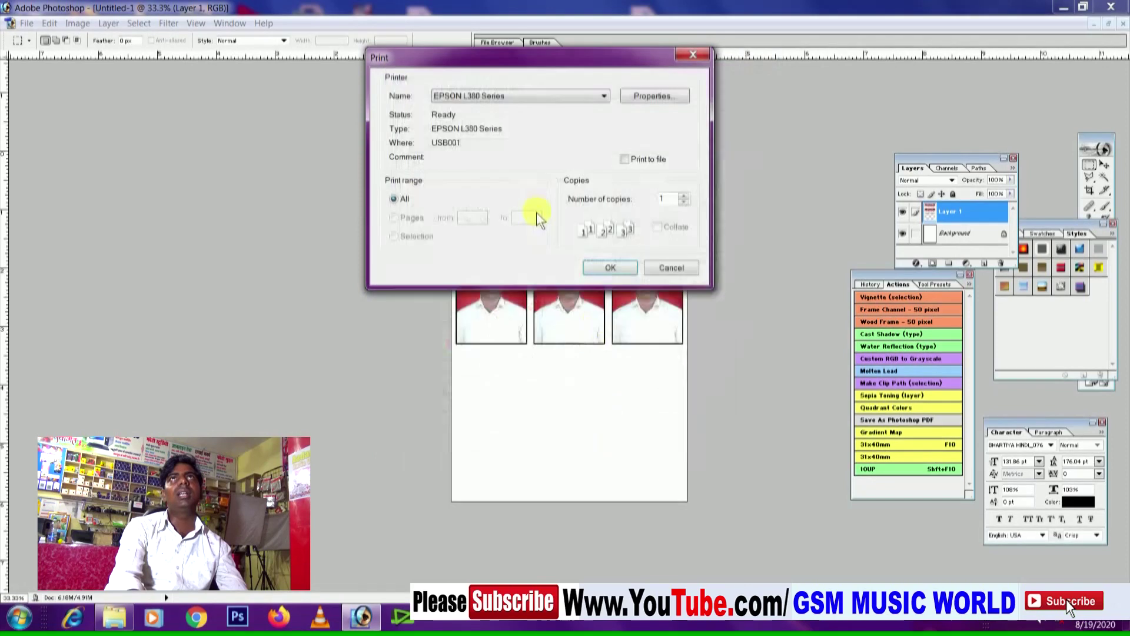
{"action": "left_click", "coordinate": [603, 266]}
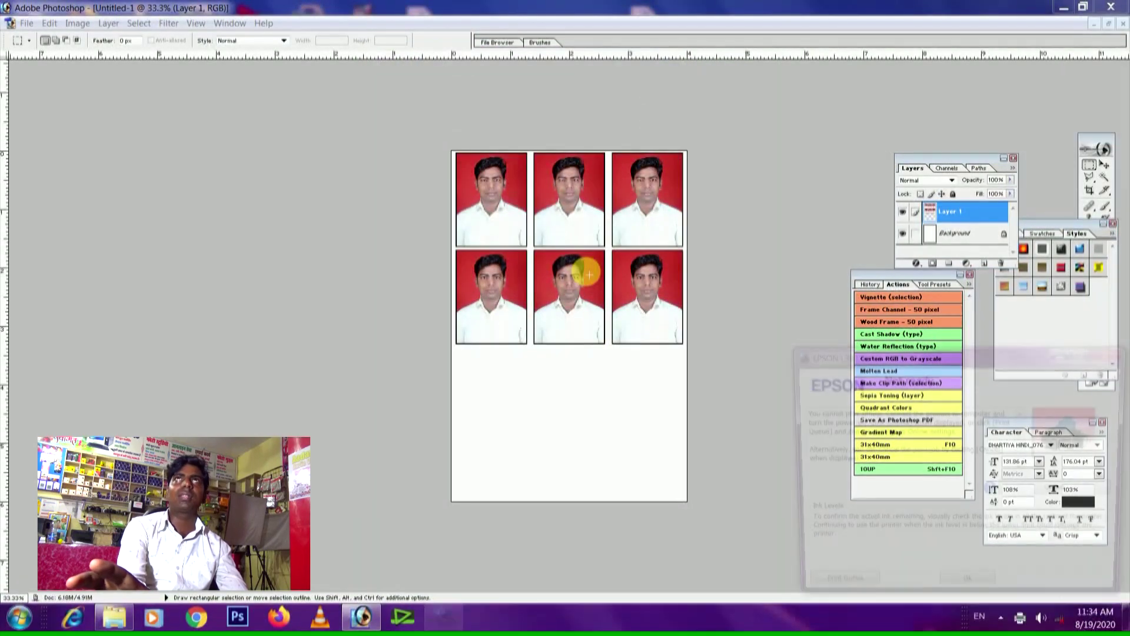